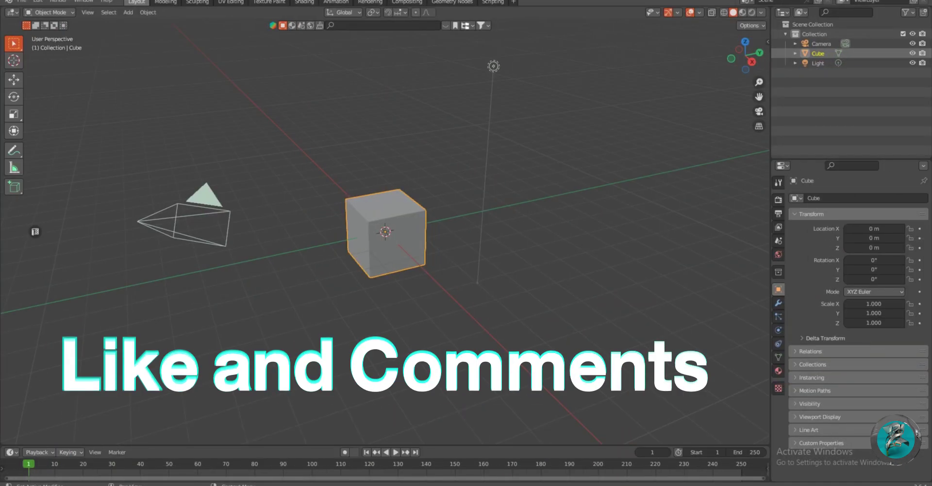
# Enable the Screencast Keys overlay and leave its Shadow option off
pyautogui.moveTo(511, 307); pyautogui.dragTo(427, 248, button='middle')
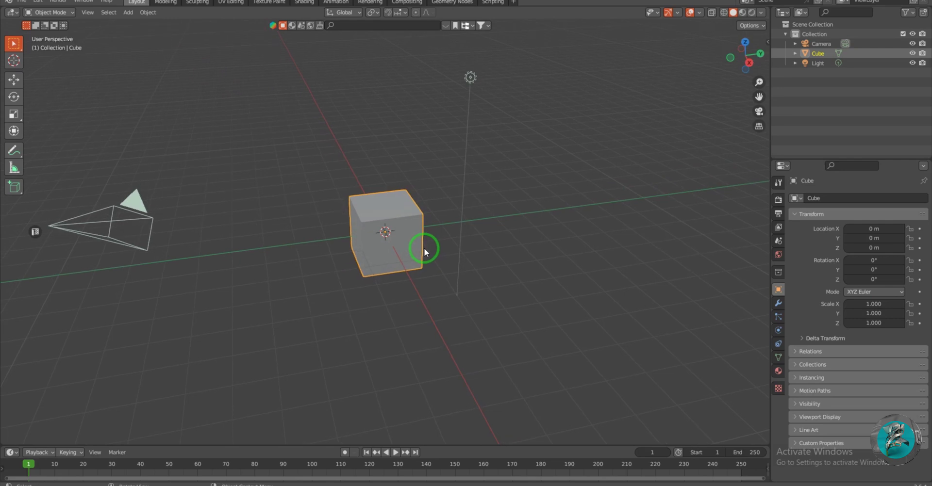
pyautogui.press('n')
pyautogui.scroll(-5, 766, 301)
pyautogui.scroll(-8, 764, 349)
pyautogui.click(763, 356)
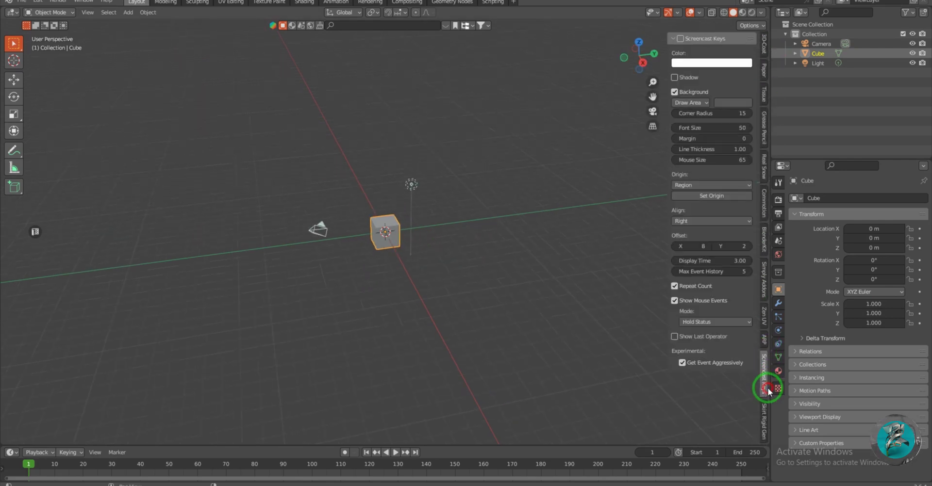
pyautogui.click(676, 78)
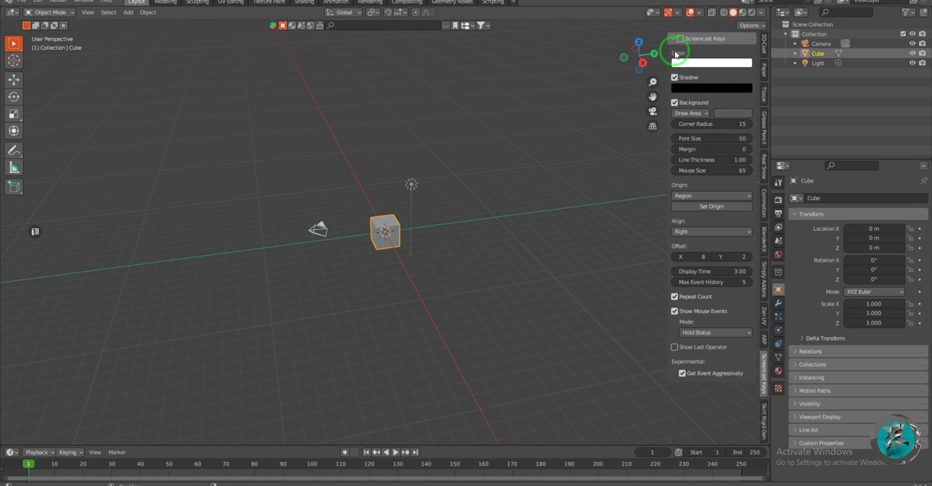
pyautogui.click(676, 75)
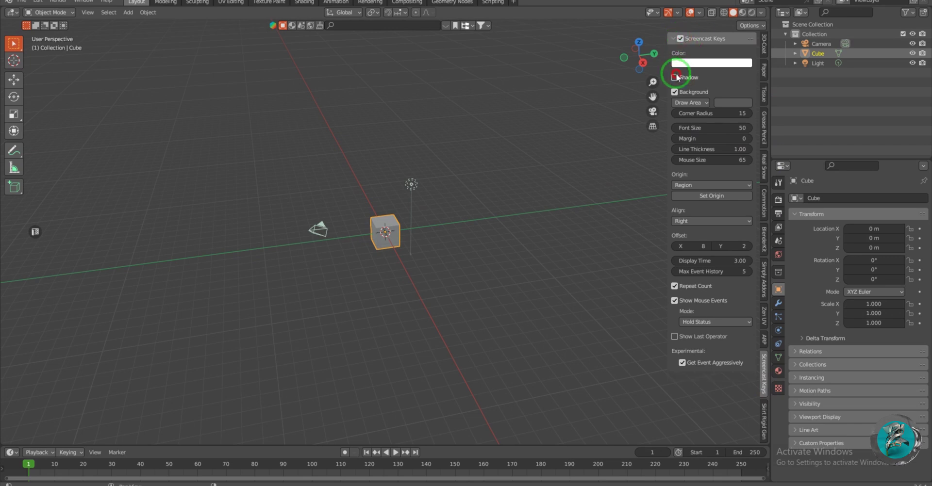
pyautogui.press('n')
# Enter Edit Mode on the cube and flatten it along Z to about 0.27
pyautogui.scroll(5, 385, 275)
pyautogui.moveTo(382, 270); pyautogui.dragTo(502, 238, button='middle')
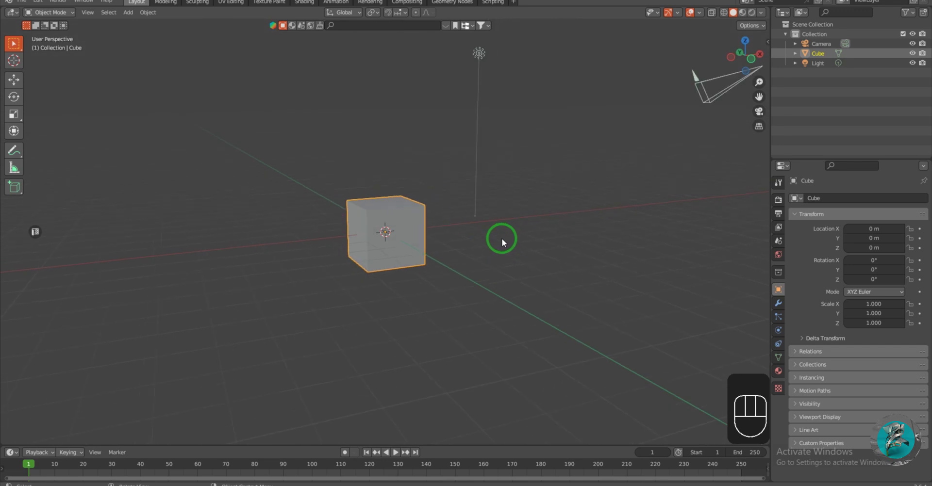
pyautogui.scroll(-4, 502, 238)
pyautogui.press('Tab')
pyautogui.moveTo(476, 264); pyautogui.dragTo(454, 275, button='middle')
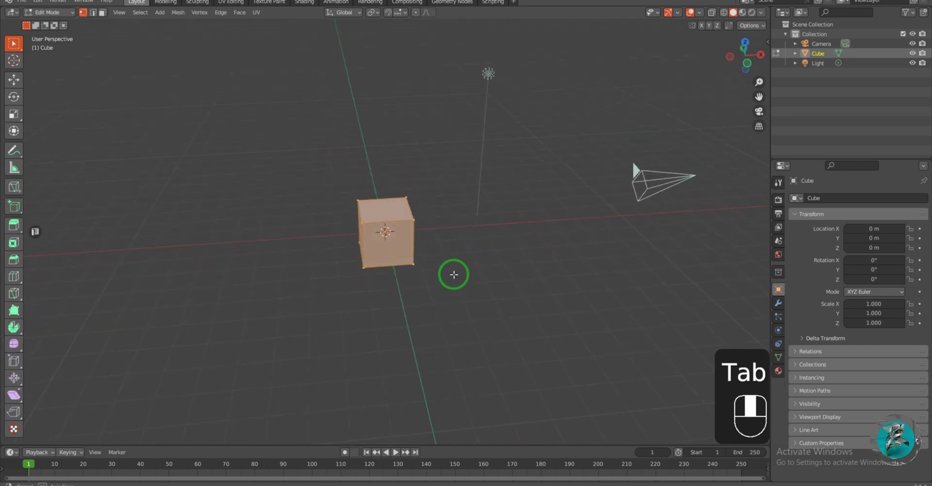
pyautogui.press('s')
pyautogui.press('z')
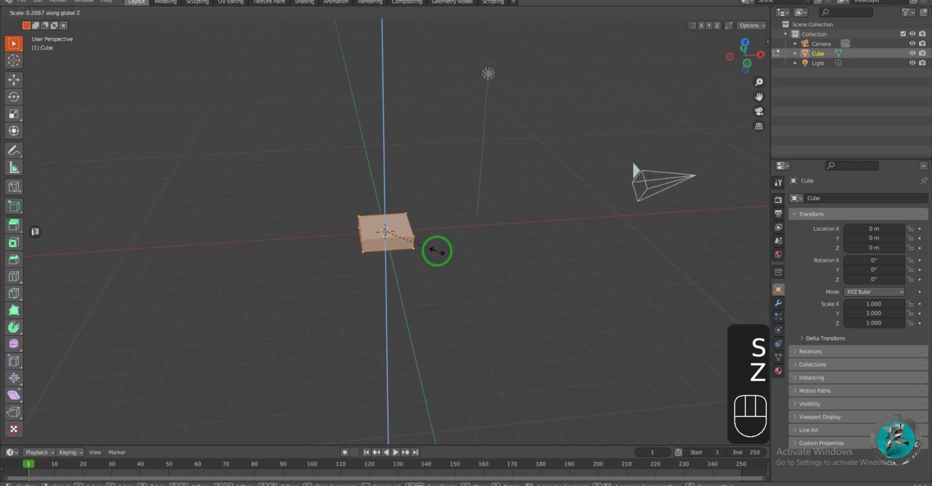
pyautogui.click(437, 251)
# Stretch the flattened cube along X into a long rectangular block
pyautogui.moveTo(437, 252); pyautogui.dragTo(452, 224, button='middle')
pyautogui.press('s')
pyautogui.press('x')
pyautogui.click(526, 284)
pyautogui.scroll(2, 452, 224)
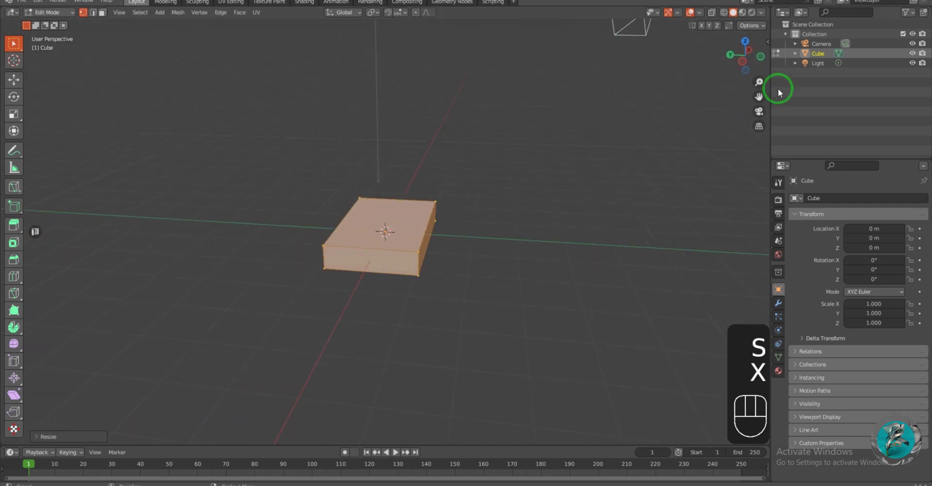
# In the left orthographic view, add a vertical loop cut to the block close to its +Y end
pyautogui.click(744, 60)
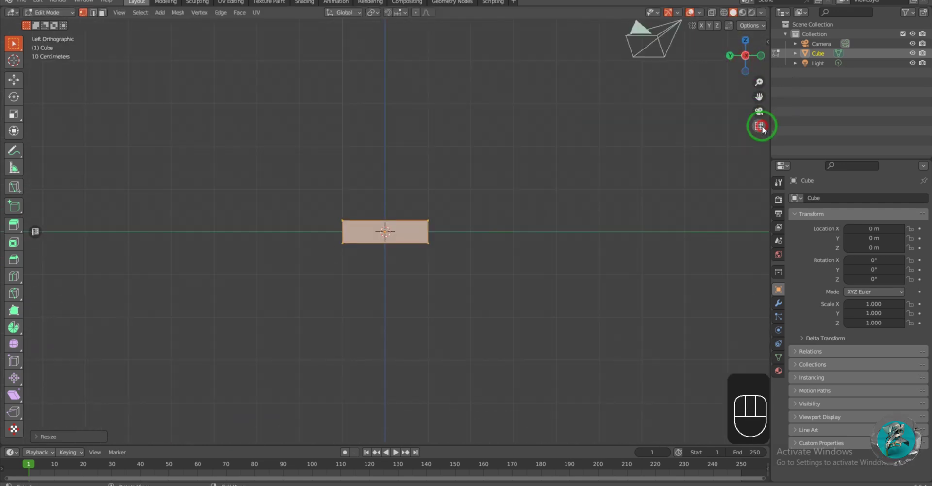
pyautogui.scroll(5, 444, 225)
pyautogui.keyDown('shift'); pyautogui.moveTo(443, 225); pyautogui.dragTo(490, 204, button='middle'); pyautogui.keyUp('shift')
pyautogui.hotkey('ctrl', 'r')
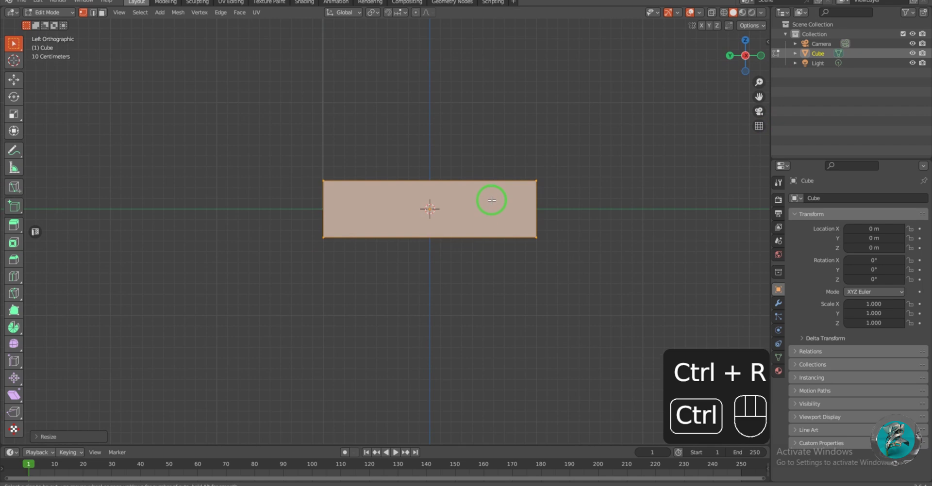
pyautogui.click(466, 185)
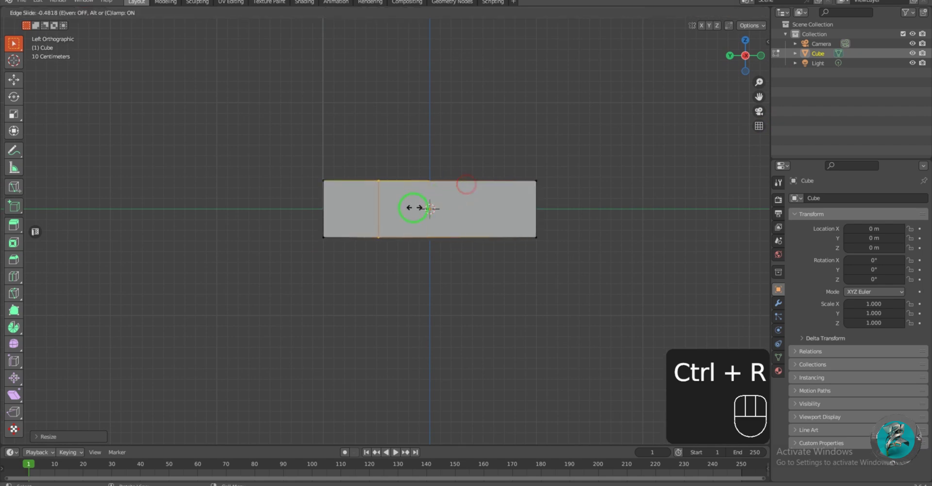
pyautogui.click(367, 219)
# Add a horizontal loop cut around the block, centred at mid-height
pyautogui.hotkey('ctrl', 'r')
pyautogui.click(332, 217)
pyautogui.rightClick(322, 209)
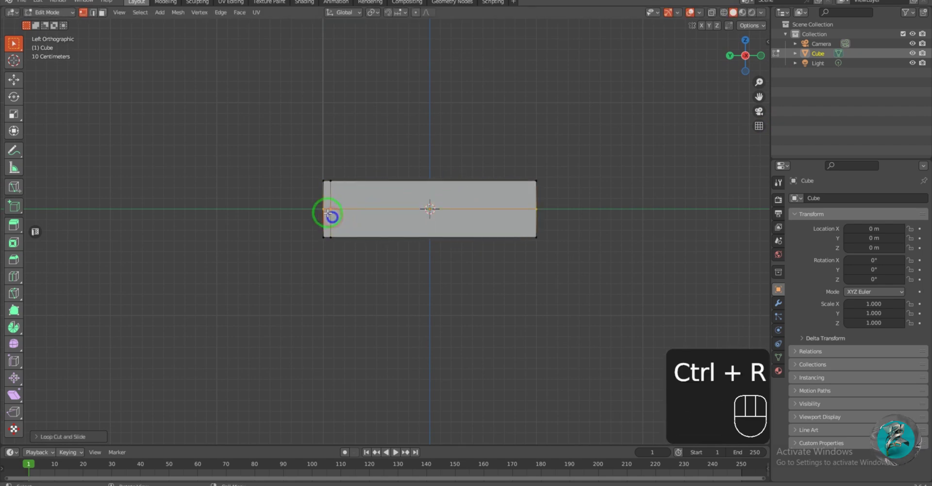
# Turn on X-ray and move the mid-height vertices at the +Y end outward along Y to form a pointed spine
pyautogui.click(712, 13)
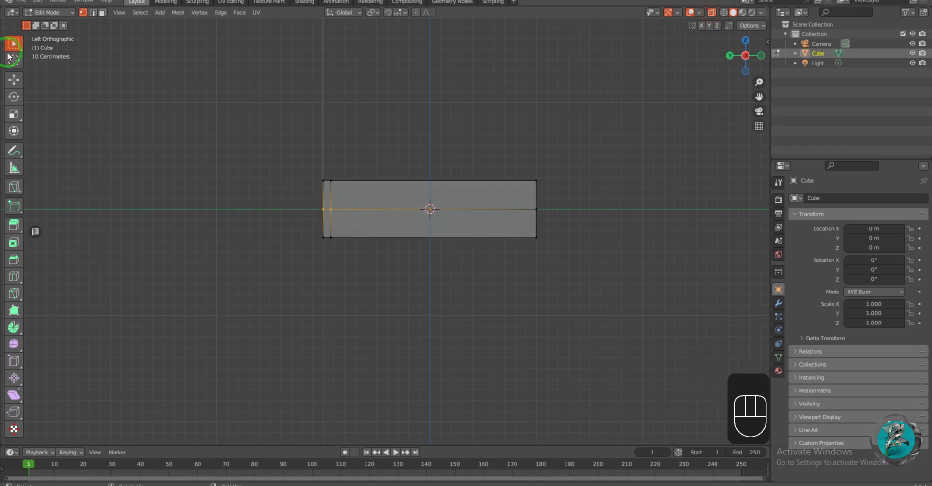
pyautogui.click(13, 80)
pyautogui.moveTo(298, 206); pyautogui.dragTo(269, 214)
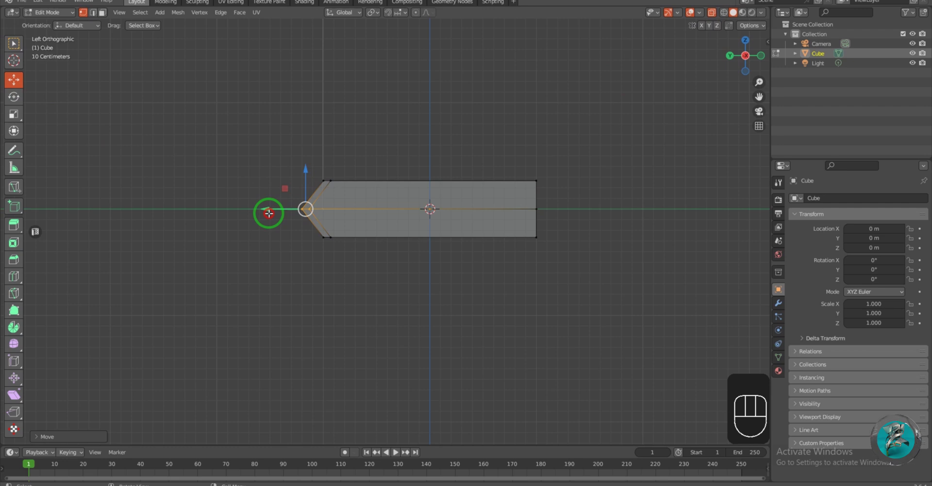
# Select the mid-height horizontal edge loops and bevel them with five segments to round the spine
pyautogui.keyDown('alt'); pyautogui.click(373, 209); pyautogui.keyUp('alt')
pyautogui.keyDown('ctrl'); pyautogui.keyDown('alt'); pyautogui.click(586, 191); pyautogui.keyUp('alt'); pyautogui.keyUp('ctrl')
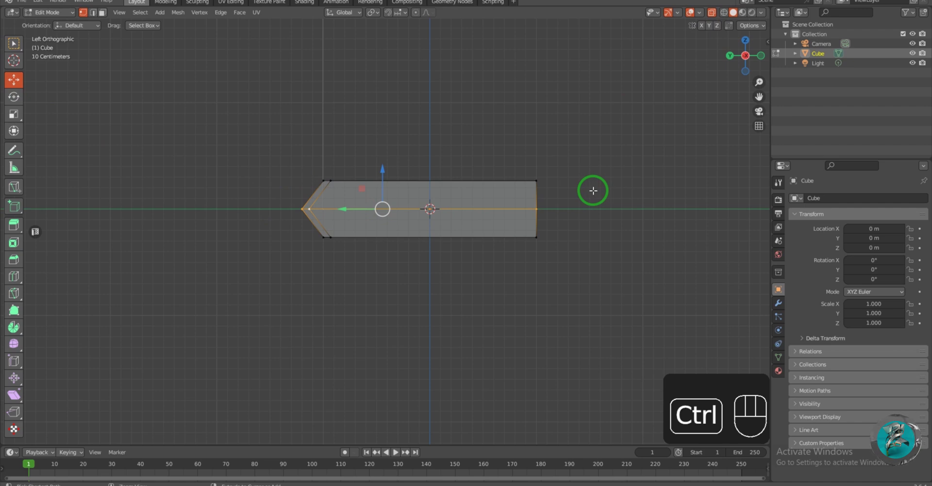
pyautogui.hotkey('ctrl', 'b')
pyautogui.scroll(4, 618, 195)
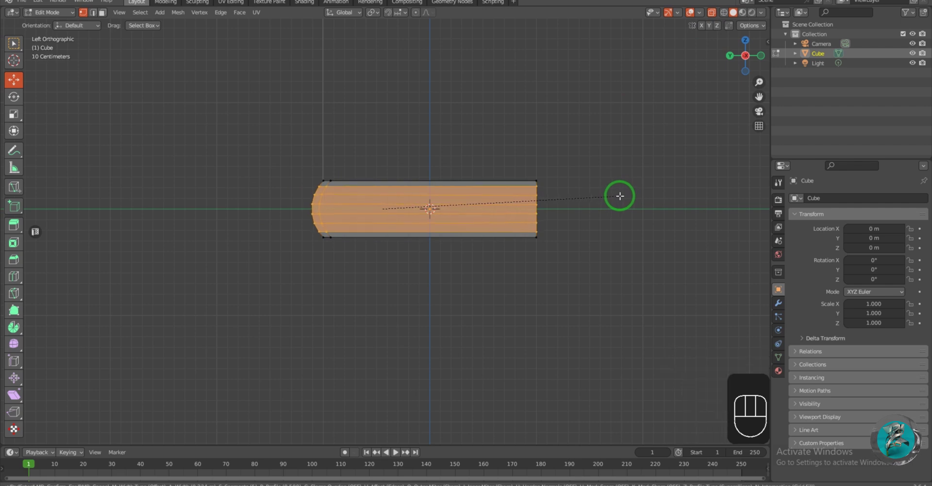
pyautogui.click(620, 196)
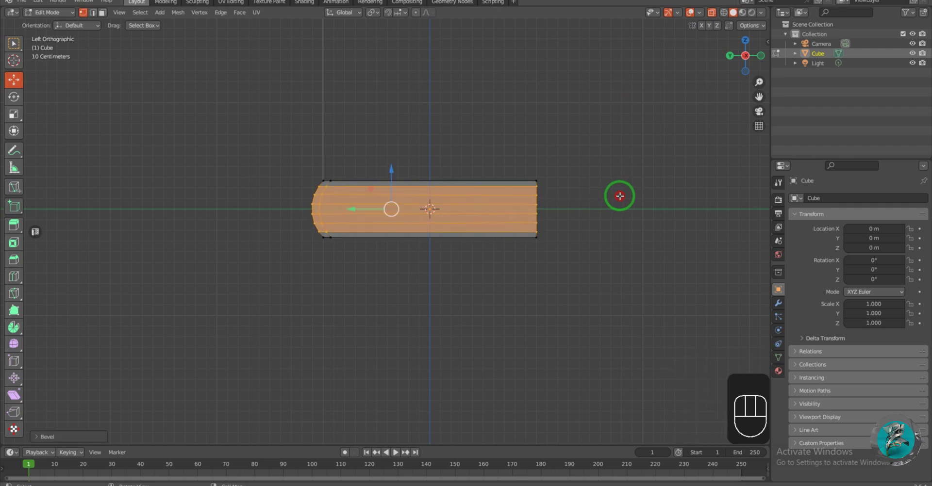
# Select the outermost column of vertices on the rounded spine and scale it along Y to about 0.90
pyautogui.scroll(3, 350, 223)
pyautogui.keyDown('shift'); pyautogui.moveTo(350, 223); pyautogui.dragTo(329, 216, button='middle'); pyautogui.keyUp('shift')
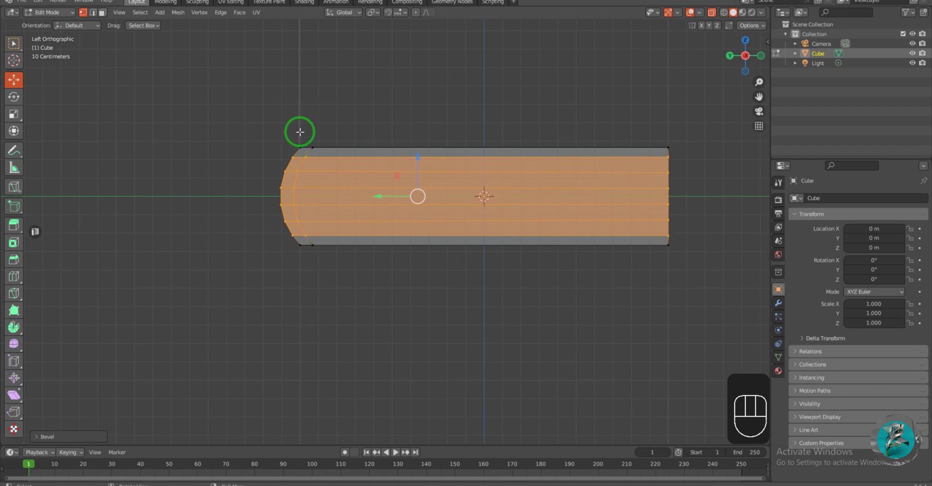
pyautogui.click(290, 154)
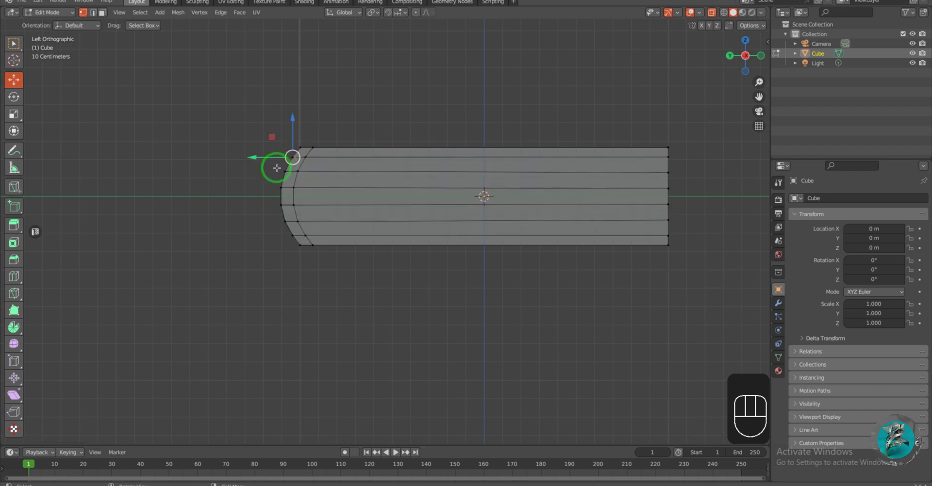
pyautogui.press('c')
pyautogui.moveTo(292, 150)
pyautogui.mouseDown()
pyautogui.moveTo(272, 198)
pyautogui.moveTo(299, 257)
pyautogui.mouseUp()
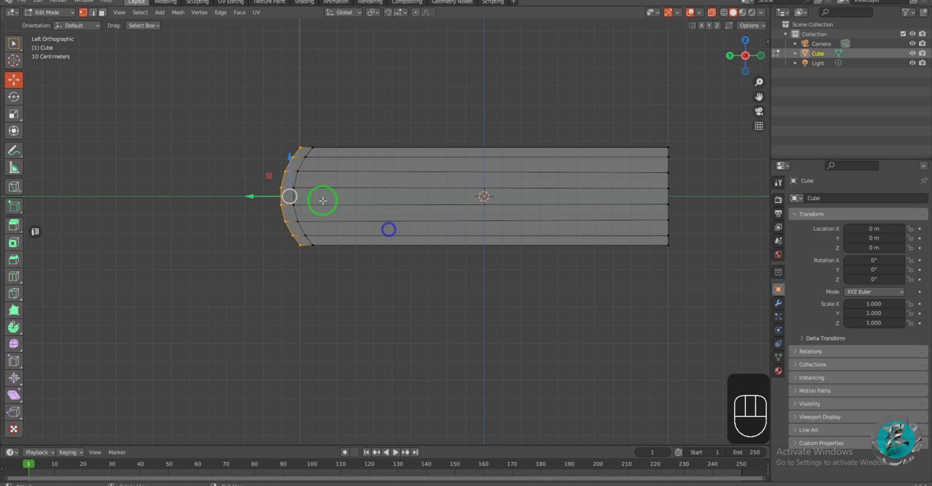
pyautogui.scroll(2, 322, 200)
pyautogui.keyDown('shift'); pyautogui.moveTo(295, 186); pyautogui.dragTo(315, 193, button='middle'); pyautogui.keyUp('shift')
pyautogui.press('s')
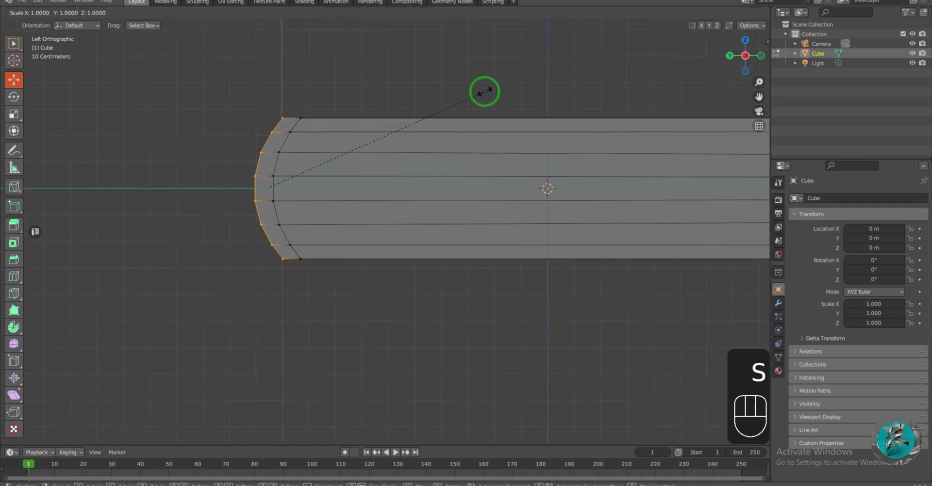
pyautogui.press('y')
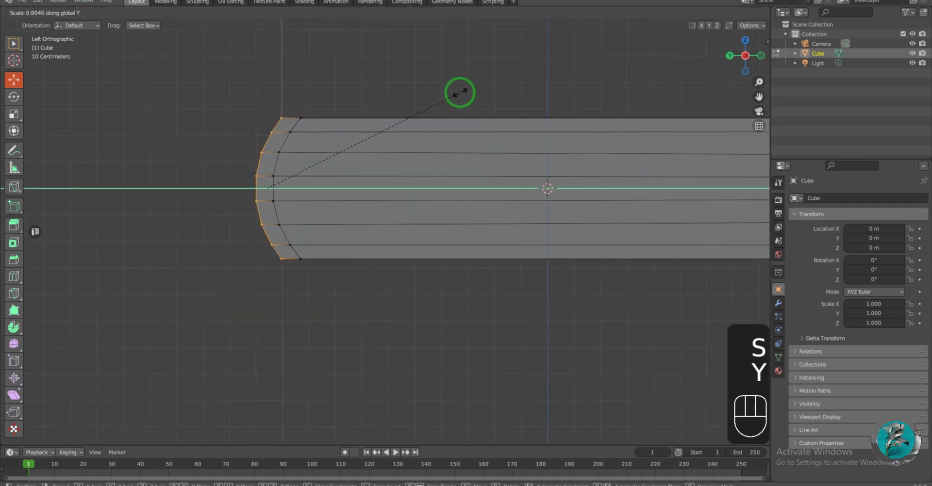
pyautogui.click(460, 92)
# Select the side and front faces between the two covers and extrude them inward by scaling with Z locked, recessing the pages
pyautogui.scroll(-4, 388, 150)
pyautogui.keyDown('shift'); pyautogui.moveTo(469, 187); pyautogui.dragTo(320, 187, button='middle'); pyautogui.keyUp('shift')
pyautogui.scroll(2, 308, 194)
pyautogui.scroll(-2, 309, 194)
pyautogui.scroll(3, 389, 190)
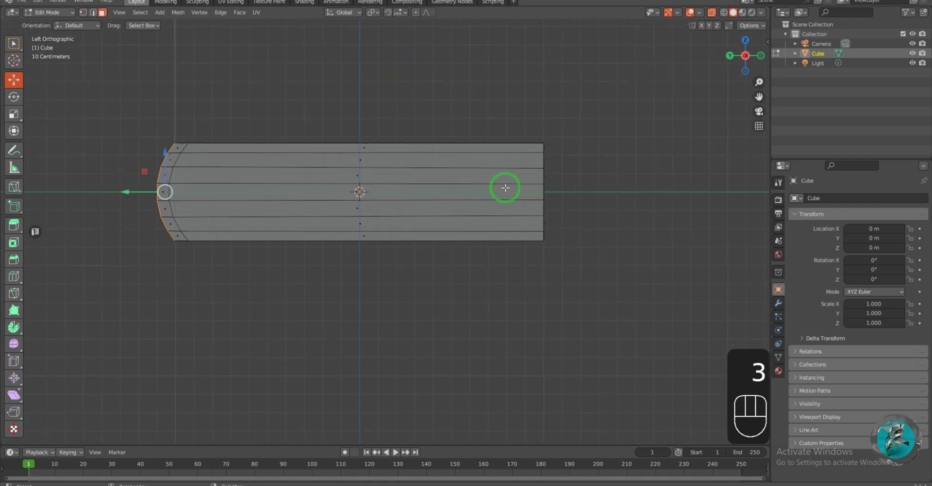
pyautogui.moveTo(548, 159); pyautogui.dragTo(246, 226)
pyautogui.keyDown('shift'); pyautogui.moveTo(528, 197); pyautogui.dragTo(451, 212, button='middle'); pyautogui.keyUp('shift')
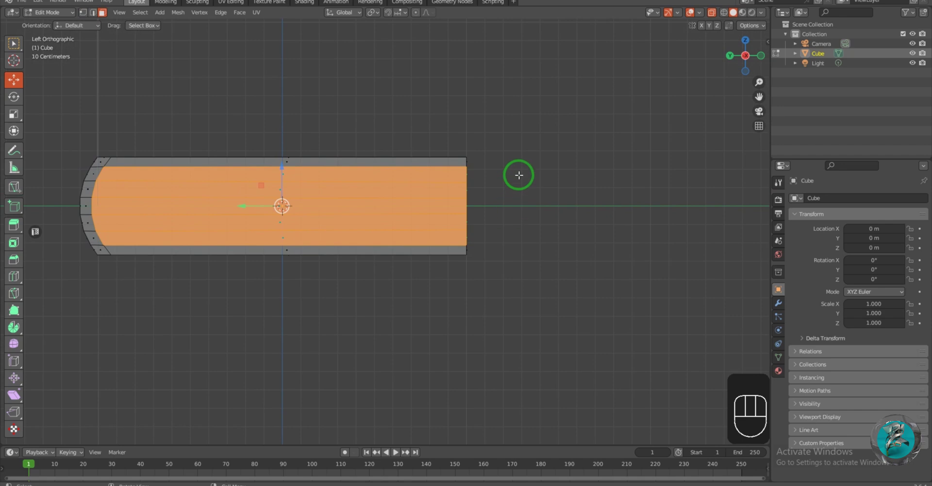
pyautogui.click(745, 43)
pyautogui.scroll(-3, 547, 194)
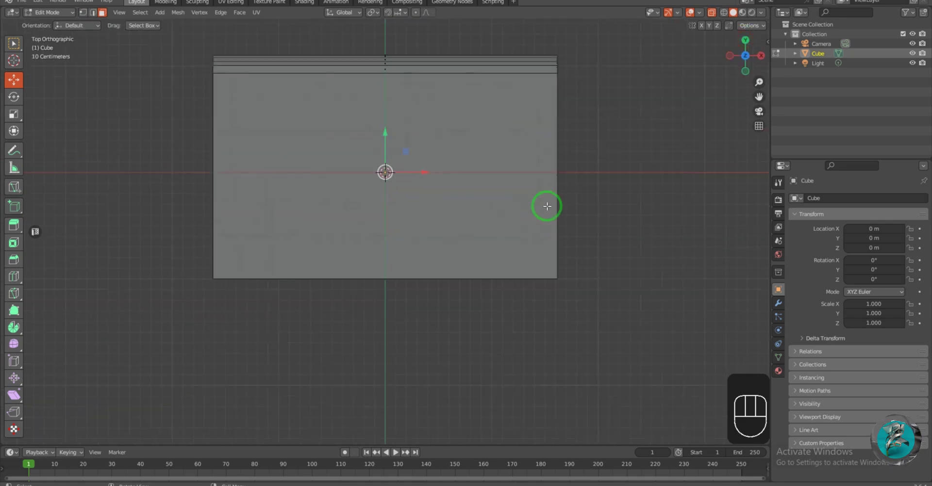
pyautogui.keyDown('shift'); pyautogui.moveTo(545, 206); pyautogui.dragTo(530, 224, button='middle'); pyautogui.keyUp('shift')
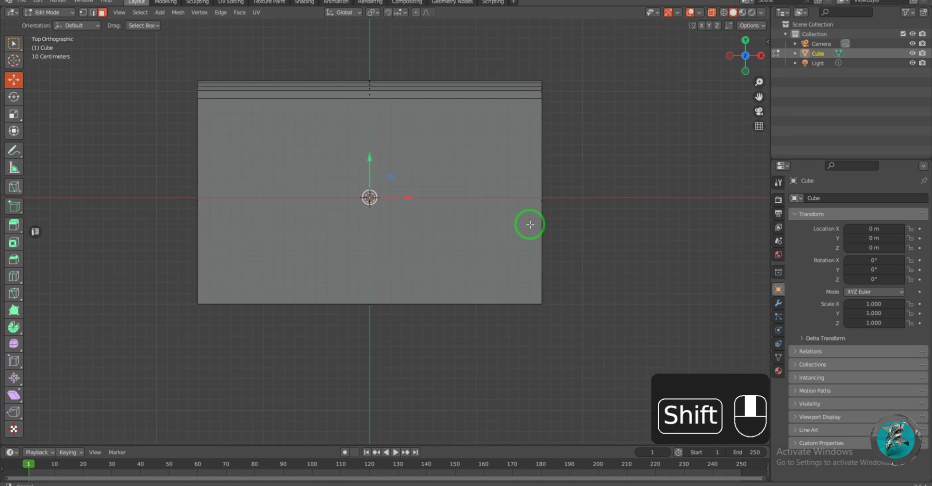
pyautogui.keyDown('shift'); pyautogui.moveTo(530, 224); pyautogui.dragTo(518, 239, button='middle'); pyautogui.keyUp('shift')
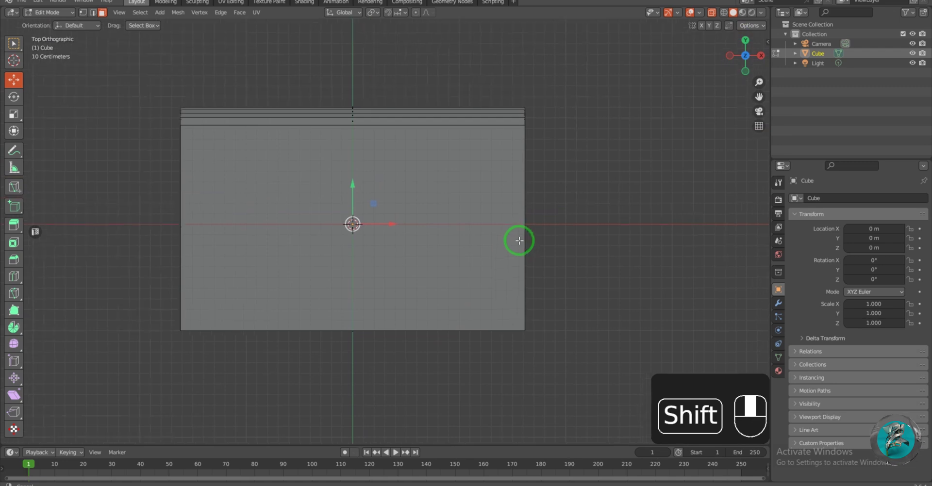
pyautogui.press('e')
pyautogui.press('s')
pyautogui.hotkey('shift', 'z')
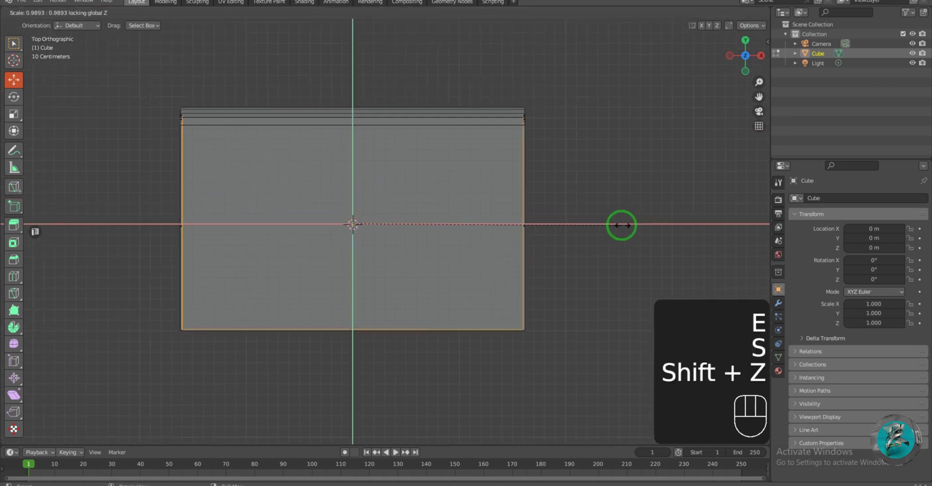
pyautogui.click(616, 225)
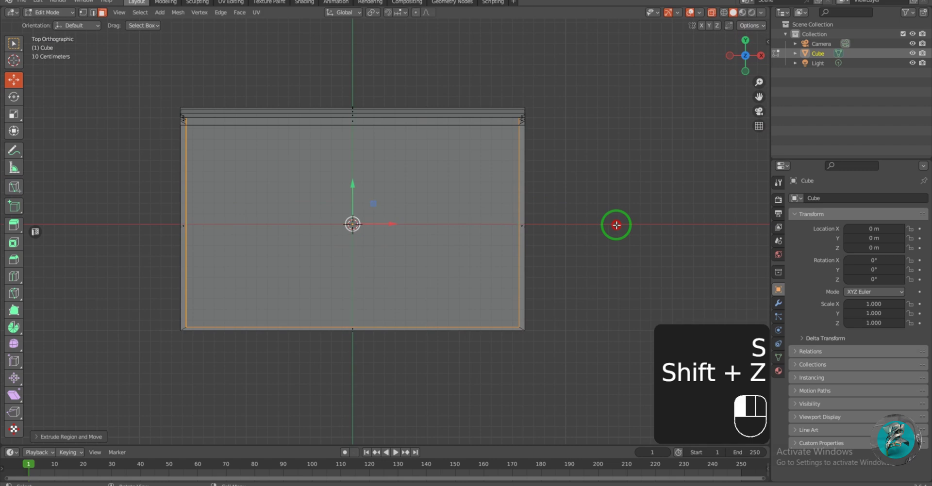
# Set snapping to Vertex and move the recessed page faces along Y until they meet the spine's inner vertices
pyautogui.moveTo(717, 52); pyautogui.dragTo(733, 62)
pyautogui.click(736, 60)
pyautogui.scroll(4, 256, 241)
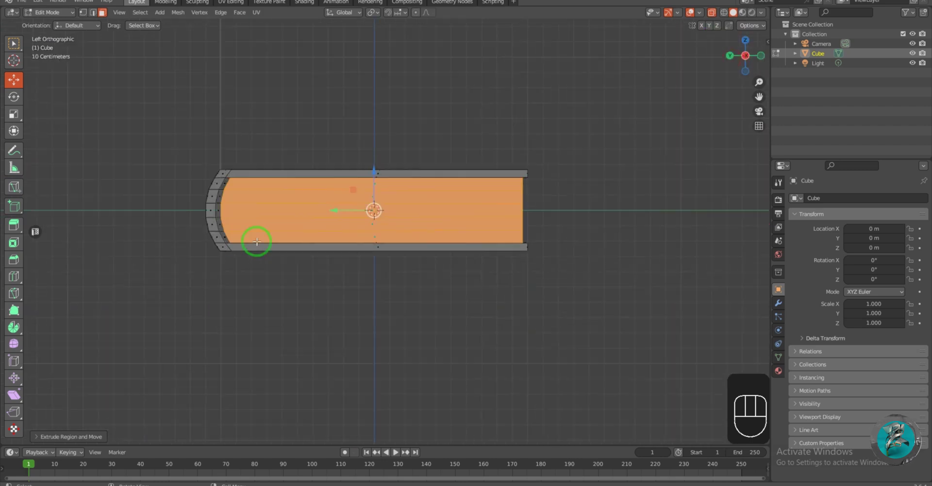
pyautogui.keyDown('shift'); pyautogui.moveTo(256, 241); pyautogui.dragTo(385, 250, button='middle'); pyautogui.keyUp('shift')
pyautogui.scroll(1, 480, 225)
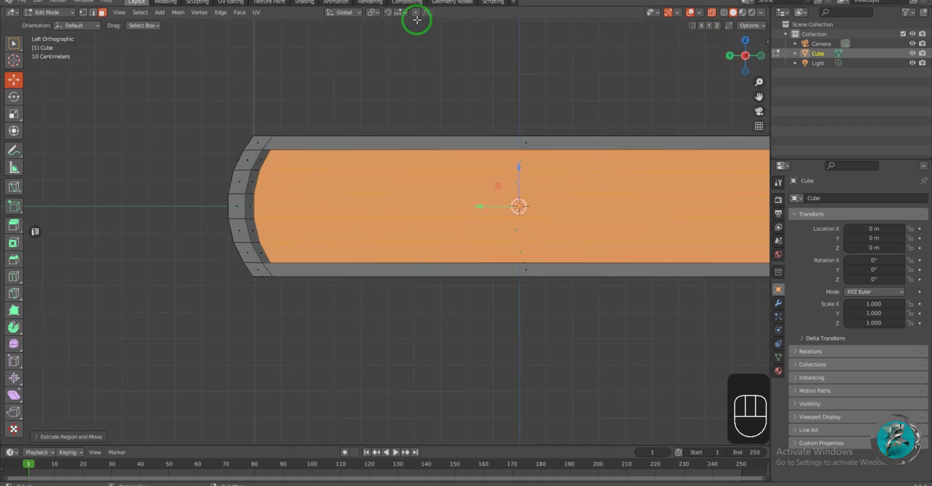
pyautogui.click(400, 14)
pyautogui.click(382, 51)
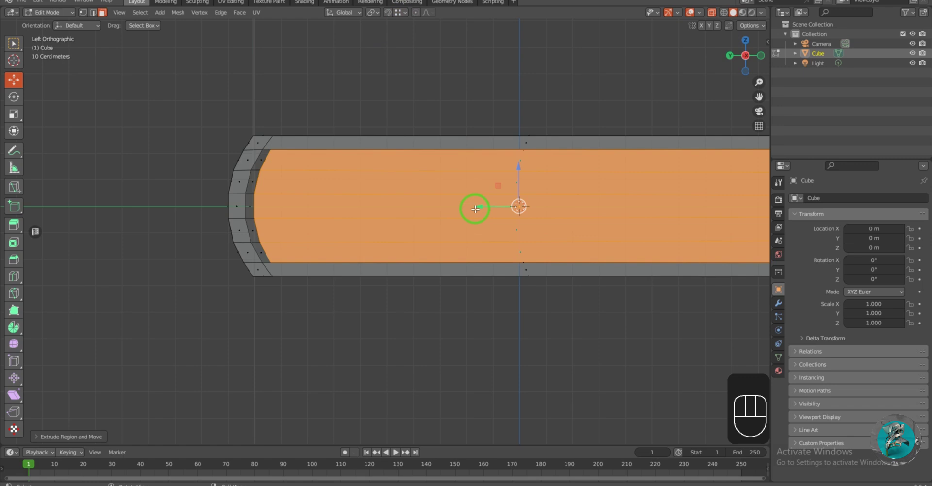
pyautogui.keyDown('ctrl'); pyautogui.moveTo(480, 207); pyautogui.dragTo(254, 191); pyautogui.keyUp('ctrl')
pyautogui.scroll(-3, 457, 192)
pyautogui.keyDown('shift'); pyautogui.moveTo(474, 192); pyautogui.dragTo(390, 204, button='middle'); pyautogui.keyUp('shift')
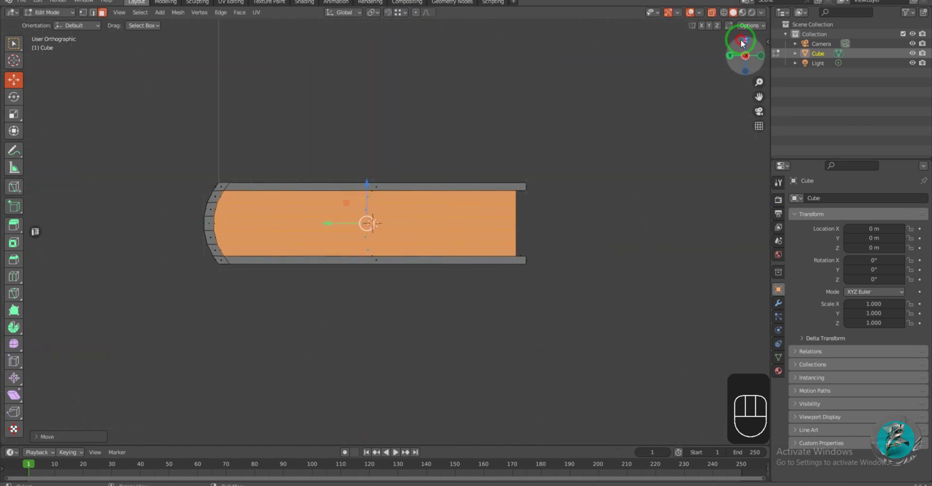
# Select the page face opposite the spine, move it slightly outward along Y, and turn off X-ray
pyautogui.click(745, 41)
pyautogui.keyDown('shift'); pyautogui.moveTo(506, 307); pyautogui.dragTo(564, 269, button='middle'); pyautogui.keyUp('shift')
pyautogui.press('3')
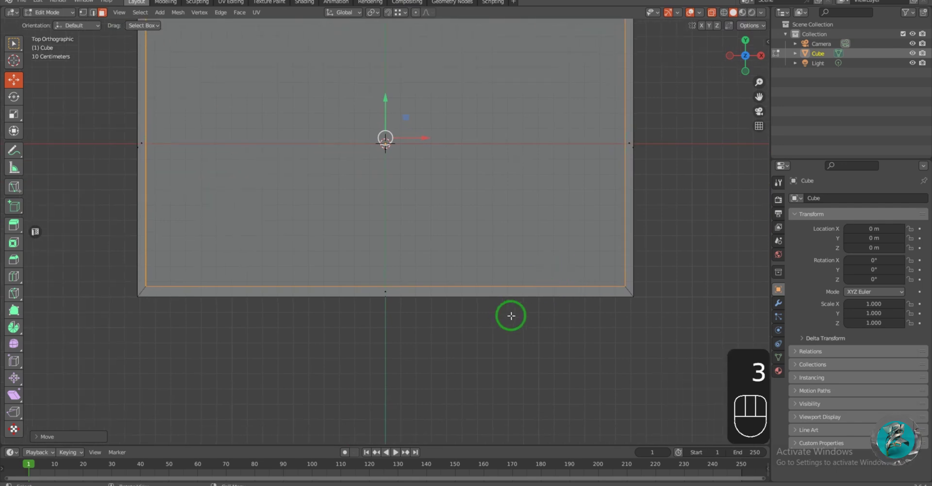
pyautogui.moveTo(355, 267); pyautogui.dragTo(409, 287)
pyautogui.moveTo(385, 250); pyautogui.dragTo(383, 253)
pyautogui.scroll(-3, 499, 276)
pyautogui.moveTo(499, 277); pyautogui.dragTo(594, 181, button='middle')
pyautogui.hotkey('alt', 'z')
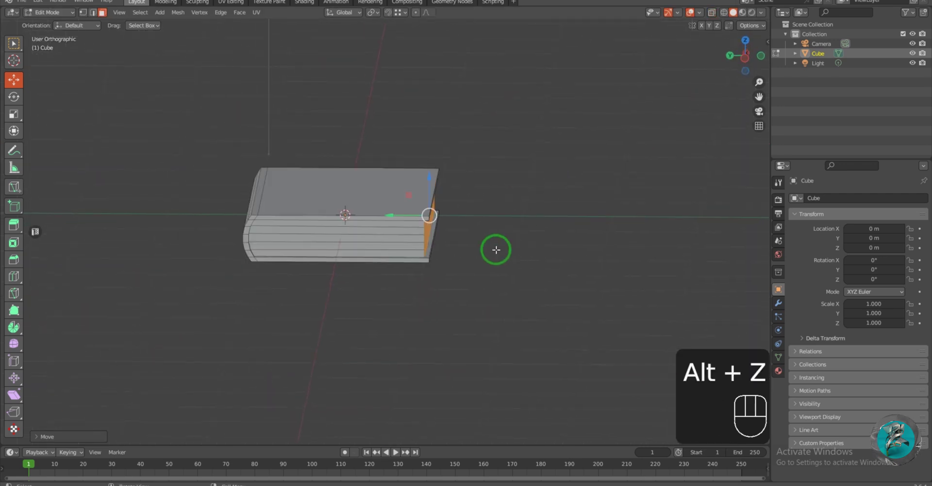
# In the left orthographic view, duplicate a lengthwise edge on the page side and scale the copy down to a short segment
pyautogui.moveTo(495, 249); pyautogui.dragTo(532, 230, button='middle')
pyautogui.click(753, 51)
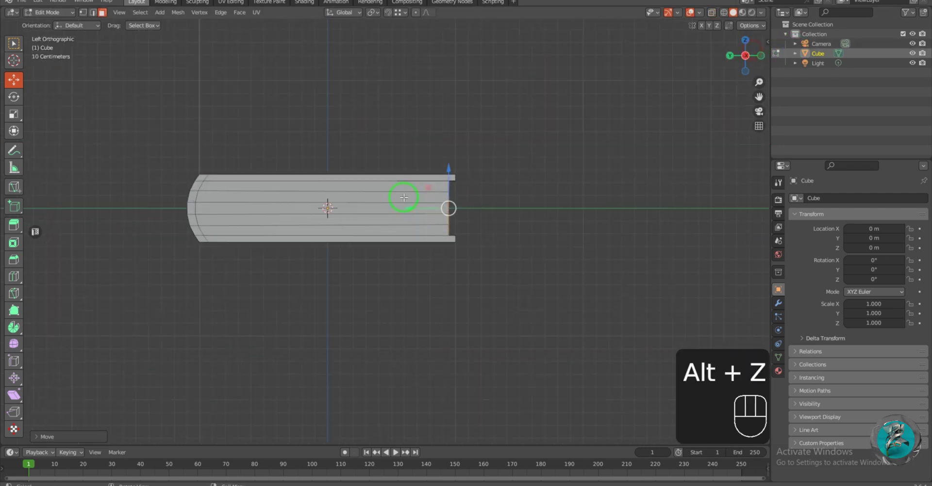
pyautogui.scroll(1, 378, 204)
pyautogui.keyDown('shift'); pyautogui.moveTo(344, 214); pyautogui.dragTo(435, 214, button='middle'); pyautogui.keyUp('shift')
pyautogui.scroll(3, 389, 211)
pyautogui.keyDown('shift'); pyautogui.moveTo(374, 207); pyautogui.dragTo(414, 231, button='middle'); pyautogui.keyUp('shift')
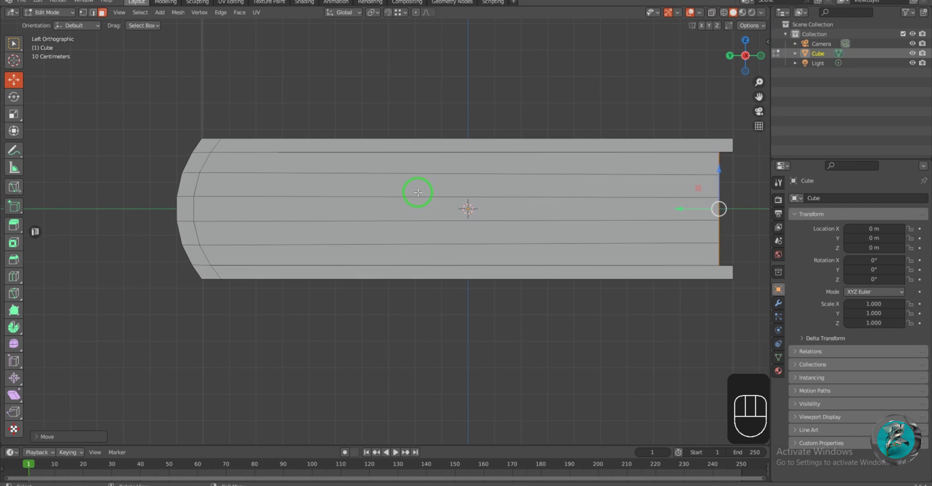
pyautogui.press('2')
pyautogui.click(414, 179)
pyautogui.hotkey('shift', 'd')
pyautogui.click(444, 181)
pyautogui.press('s')
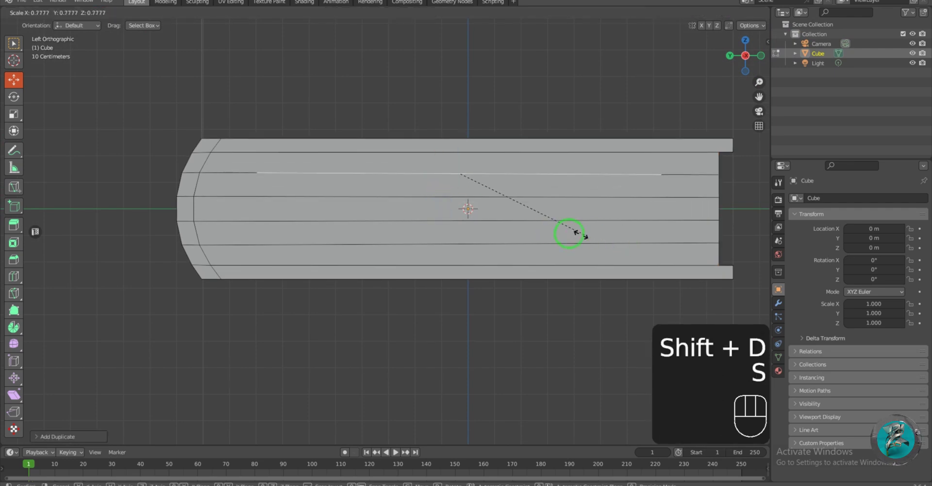
pyautogui.click(454, 194)
# Move the short edge toward the spine and extrude it downward along Z to form a rectangular bookmark
pyautogui.moveTo(420, 172); pyautogui.dragTo(304, 197)
pyautogui.moveTo(343, 140); pyautogui.dragTo(343, 144)
pyautogui.scroll(4, 348, 184)
pyautogui.keyDown('shift'); pyautogui.moveTo(351, 196); pyautogui.dragTo(389, 250, button='middle'); pyautogui.keyUp('shift')
pyautogui.press('Tab')
pyautogui.press('Tab')
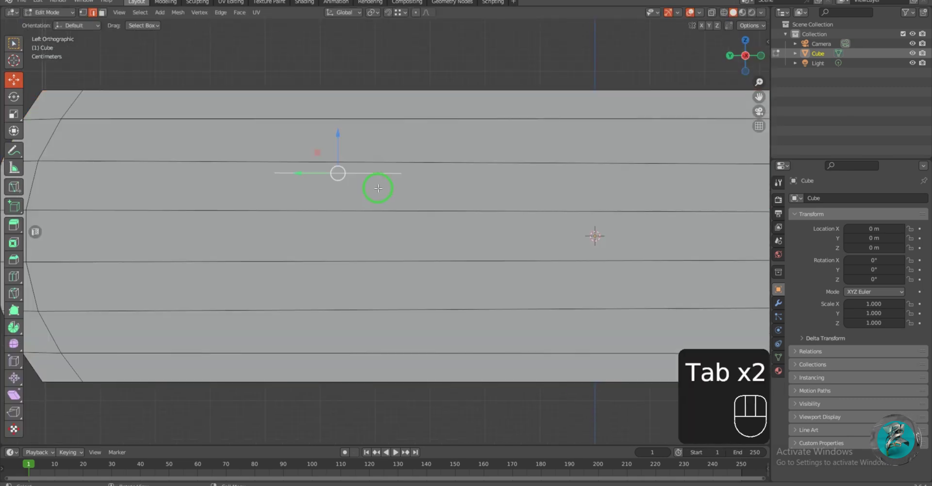
pyautogui.press('e')
pyautogui.press('z')
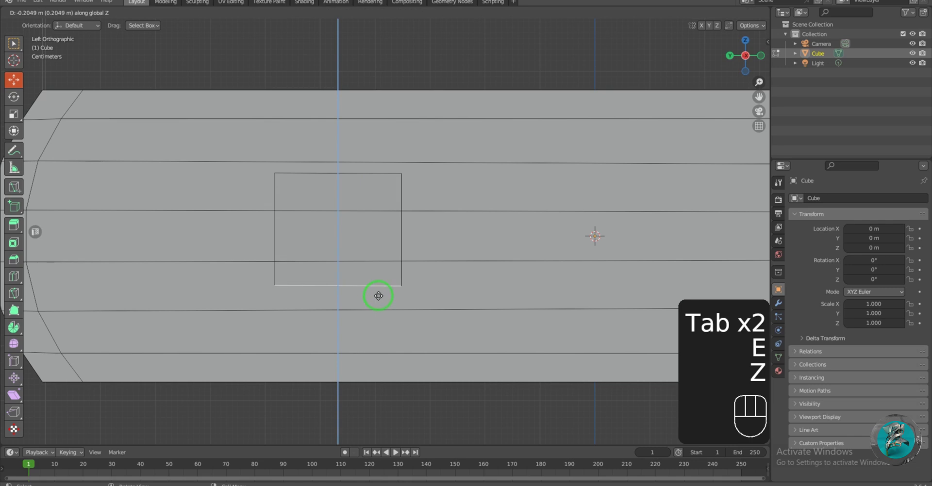
pyautogui.click(384, 332)
pyautogui.keyDown('shift'); pyautogui.moveTo(375, 224); pyautogui.dragTo(380, 214, button='middle'); pyautogui.keyUp('shift')
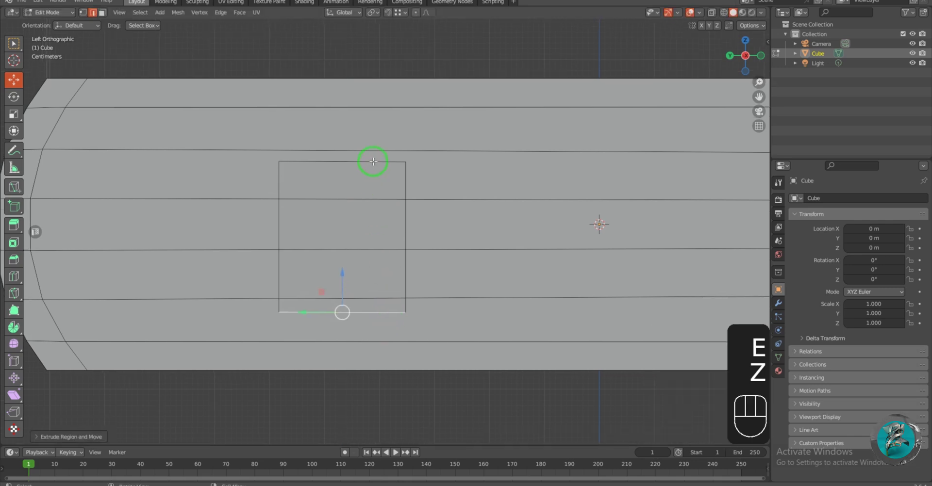
# Flatten the bookmark's upper and lower edges by scaling each to 0 along Z
pyautogui.click(375, 161)
pyautogui.press('s')
pyautogui.press('z')
pyautogui.press('0')
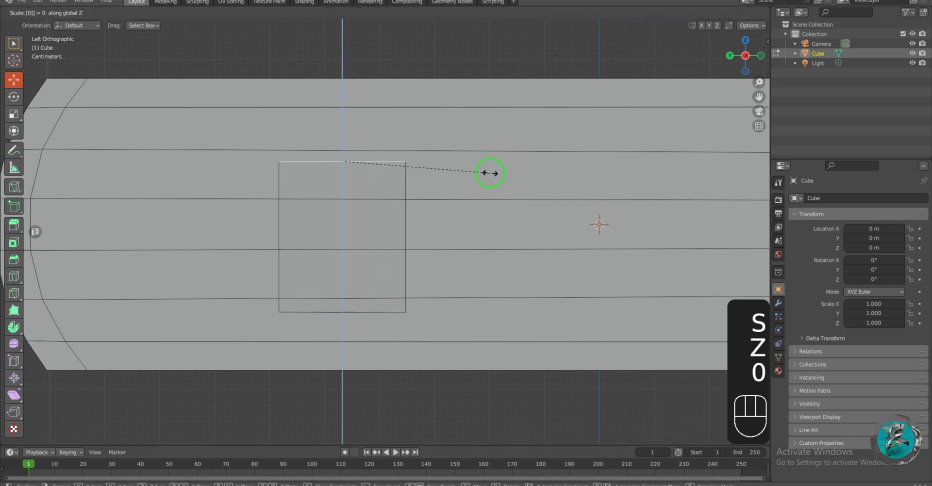
pyautogui.click(490, 172)
pyautogui.click(369, 322)
pyautogui.press('s')
pyautogui.press('z')
pyautogui.press('9')
pyautogui.press('BackSpace')
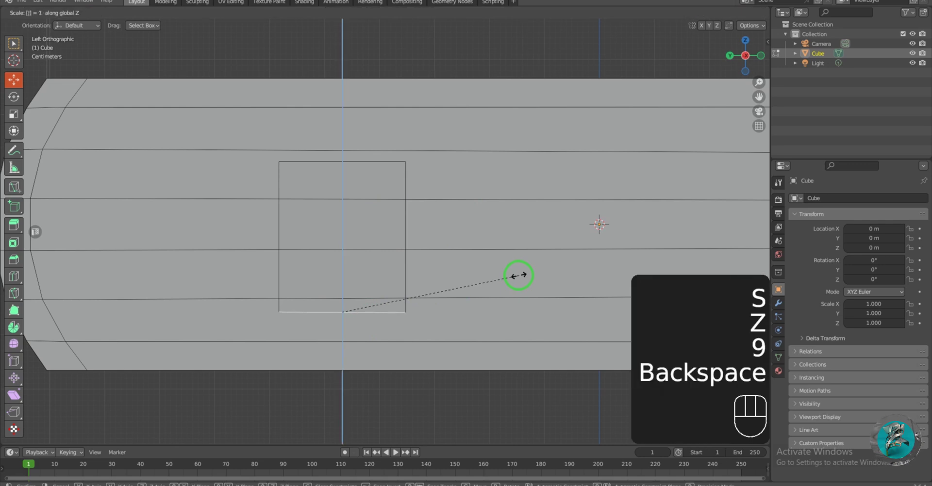
pyautogui.press('0')
pyautogui.click(518, 275)
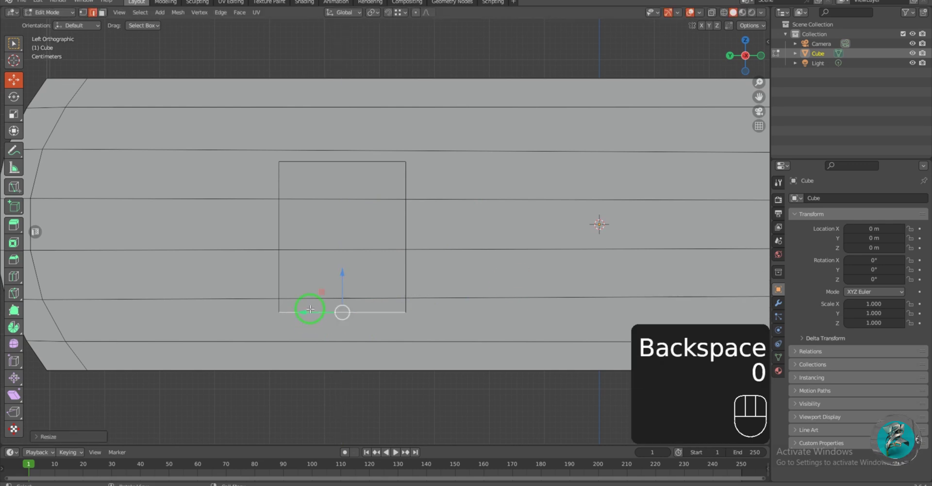
# Add a vertical loop cut through the bookmark's middle and raise its bottom vertex along Z to form a V-shaped notch
pyautogui.press('shift')
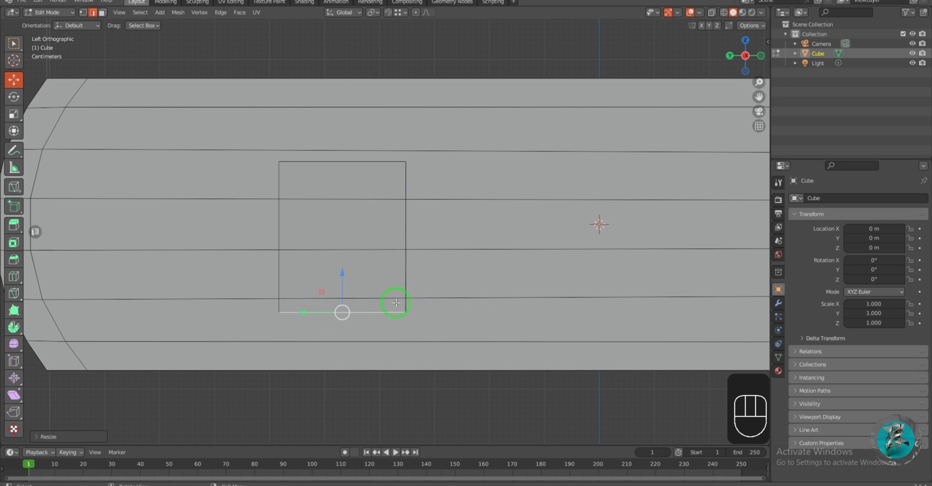
pyautogui.hotkey('ctrl', 'r')
pyautogui.click(342, 163)
pyautogui.press('1')
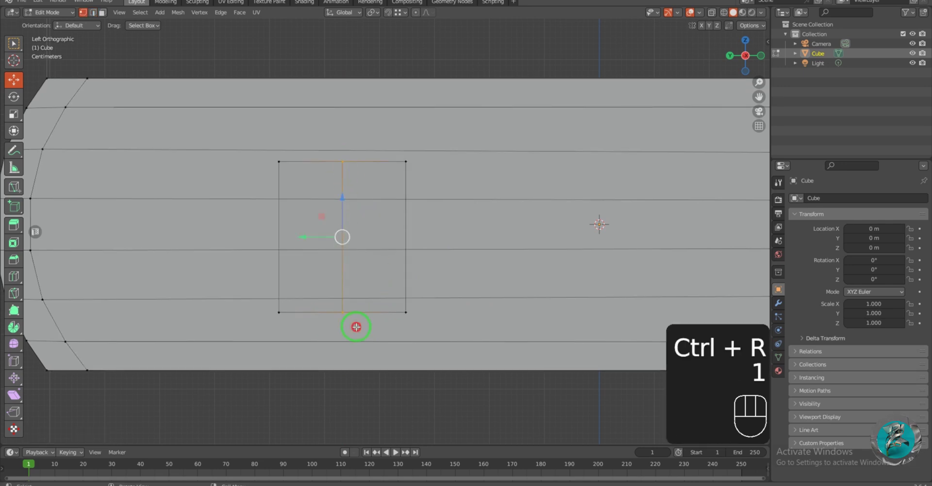
pyautogui.moveTo(344, 304); pyautogui.dragTo(357, 241)
# Select the whole bookmark and, in the top view with X-ray on, move it slightly outward along X off the page side
pyautogui.moveTo(389, 284); pyautogui.dragTo(492, 334)
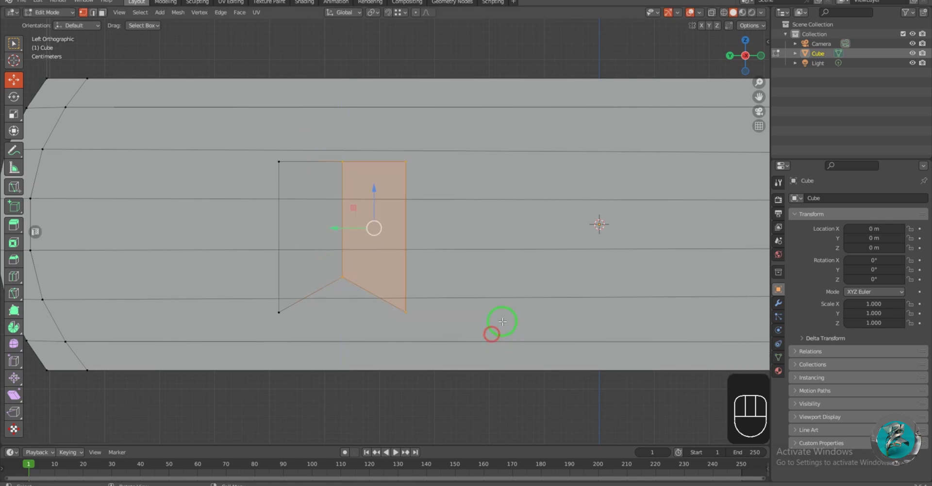
pyautogui.moveTo(225, 332); pyautogui.dragTo(226, 332)
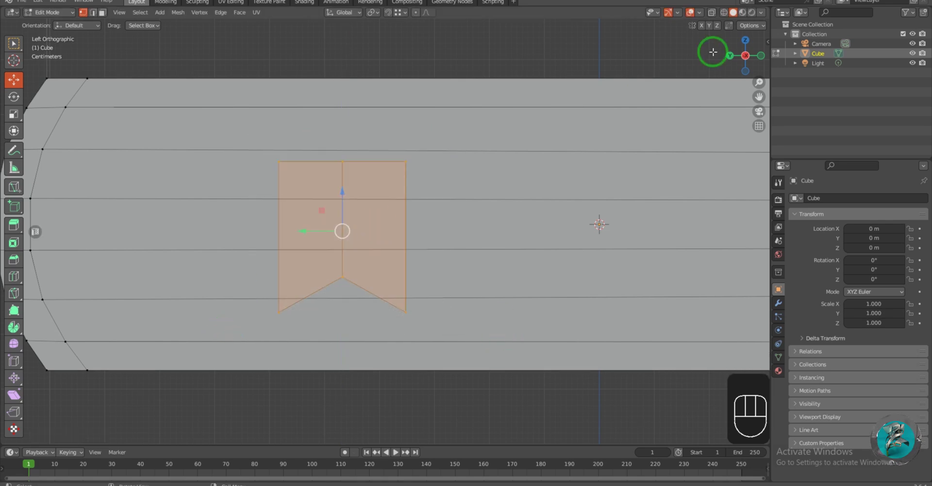
pyautogui.click(745, 41)
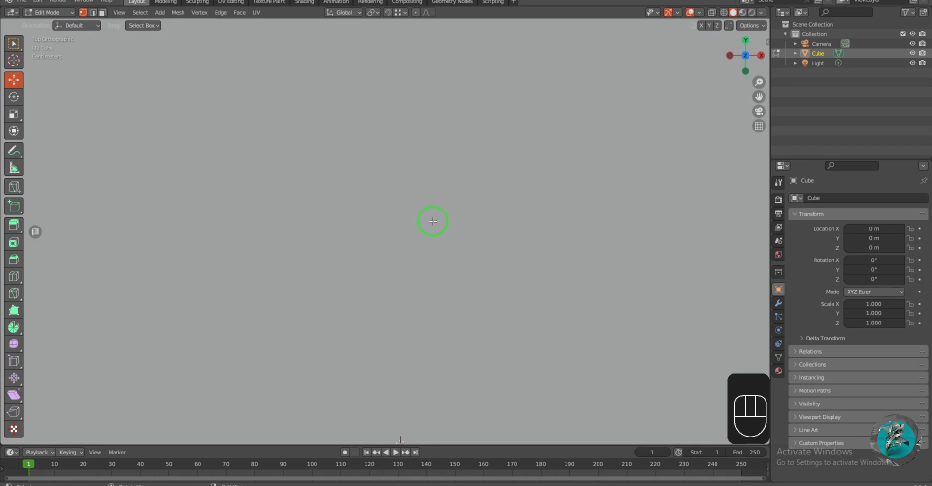
pyautogui.press('KP_Decimal')
pyautogui.scroll(-7, 442, 213)
pyautogui.keyDown('shift'); pyautogui.moveTo(326, 240); pyautogui.dragTo(339, 229, button='middle'); pyautogui.keyUp('shift')
pyautogui.hotkey('alt', 'z')
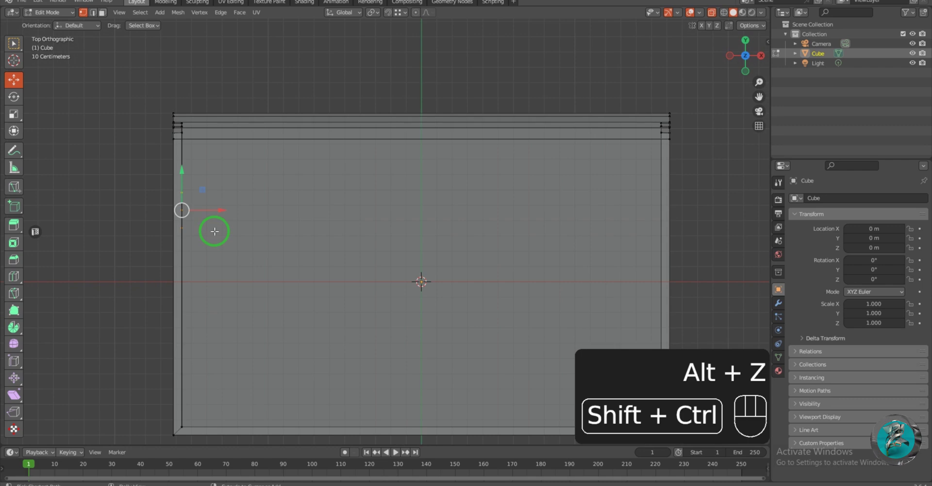
pyautogui.hotkey('ctrl', 'shift', 'f')
pyautogui.moveTo(426, 232); pyautogui.dragTo(423, 233)
pyautogui.scroll(-6, 427, 234)
pyautogui.scroll(-3, 427, 234)
pyautogui.moveTo(426, 234); pyautogui.dragTo(535, 153, button='middle')
# Return to Object Mode, apply Shade Smooth to the book, and turn off X-ray
pyautogui.press('Tab')
pyautogui.scroll(-3, 468, 245)
pyautogui.moveTo(469, 245); pyautogui.dragTo(521, 275, button='middle')
pyautogui.rightClick(423, 214)
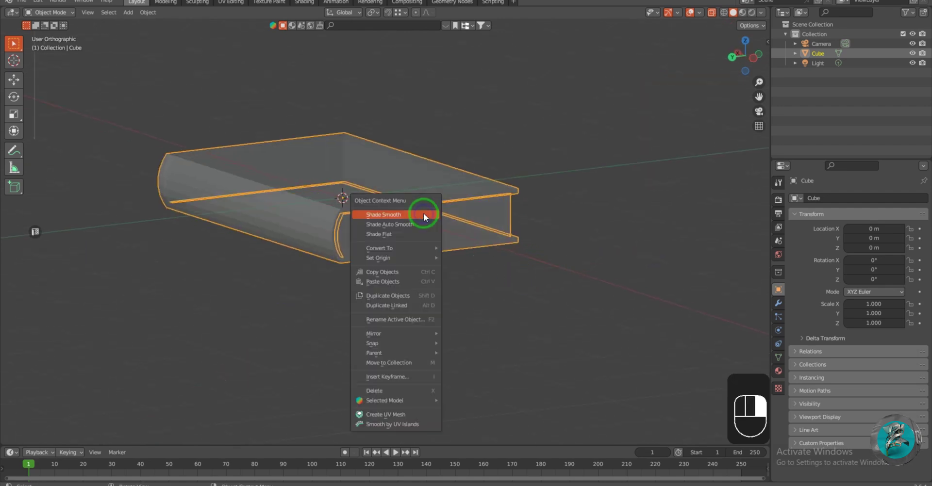
pyautogui.click(386, 214)
pyautogui.hotkey('alt', 'z')
pyautogui.moveTo(513, 246); pyautogui.dragTo(534, 222, button='middle')
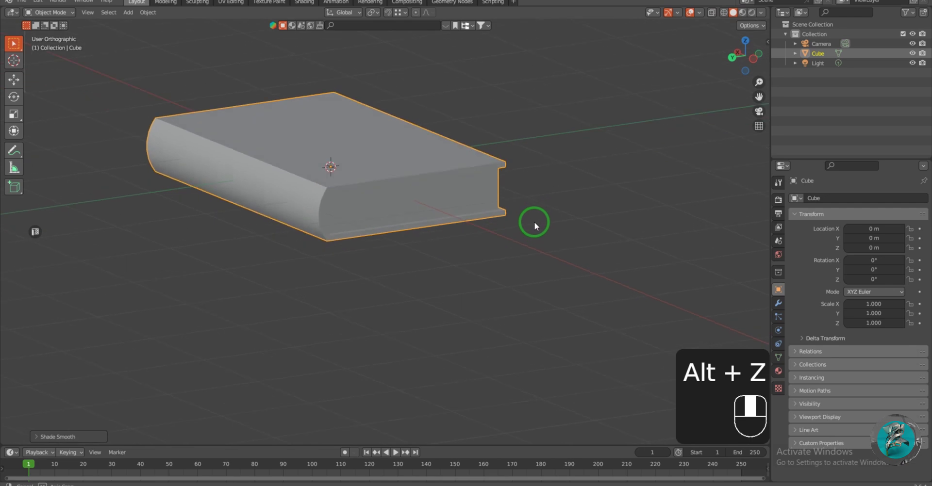
# Rename the book's existing material to Random
pyautogui.click(778, 371)
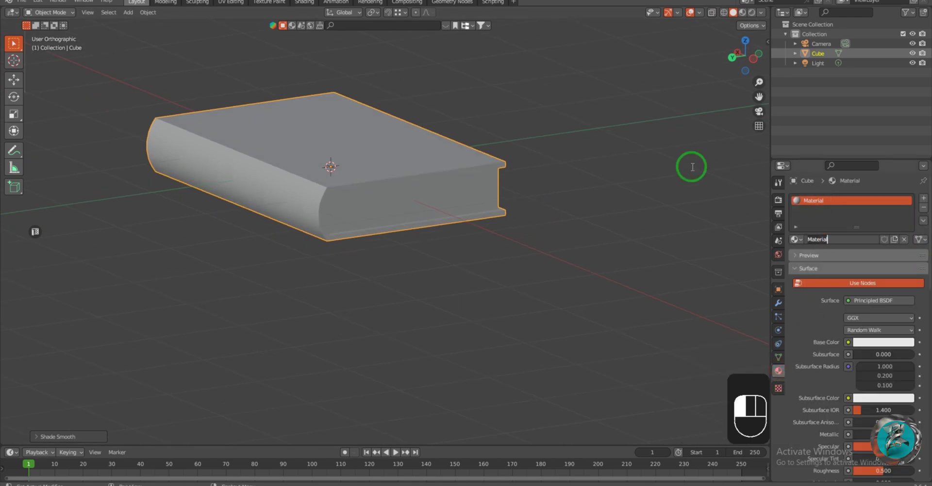
pyautogui.hotkey('ctrl', 'BackSpace')
pyautogui.write('Random')
pyautogui.press('Return')
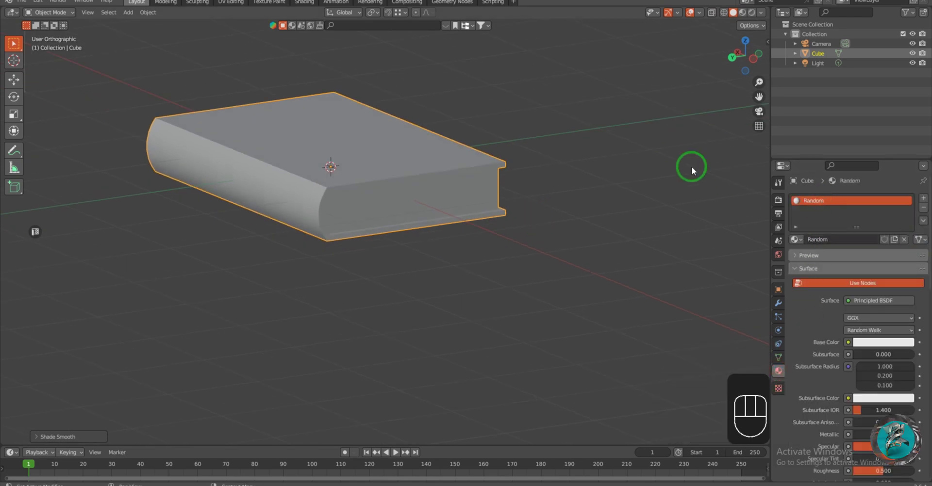
# Select the page faces between the covers using X-ray face selection and assign them a second material named Page
pyautogui.press('Tab')
pyautogui.moveTo(451, 184); pyautogui.dragTo(462, 202, button='middle')
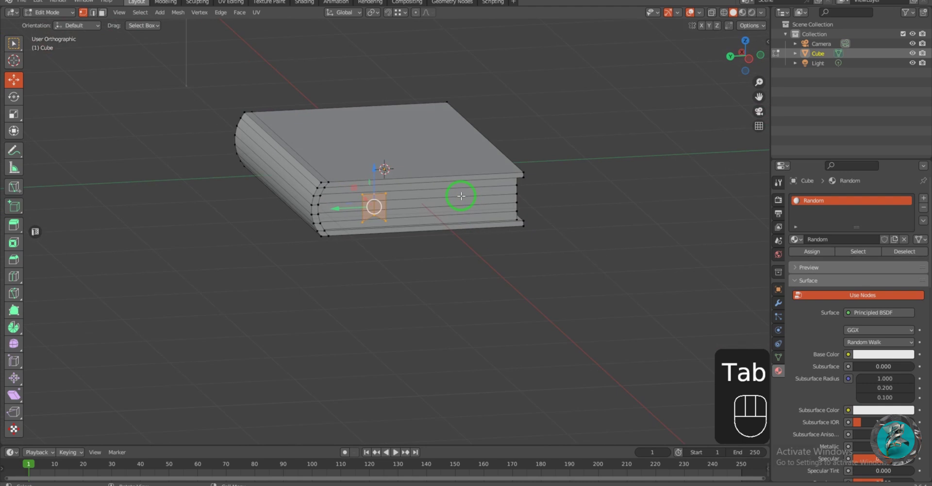
pyautogui.press('3')
pyautogui.click(748, 60)
pyautogui.hotkey('alt', 'z')
pyautogui.scroll(2, 493, 226)
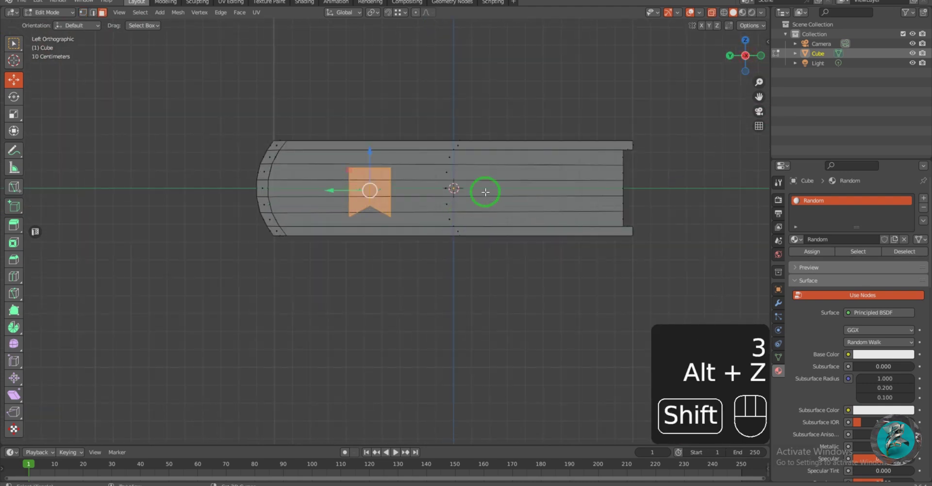
pyautogui.moveTo(605, 164); pyautogui.dragTo(400, 235)
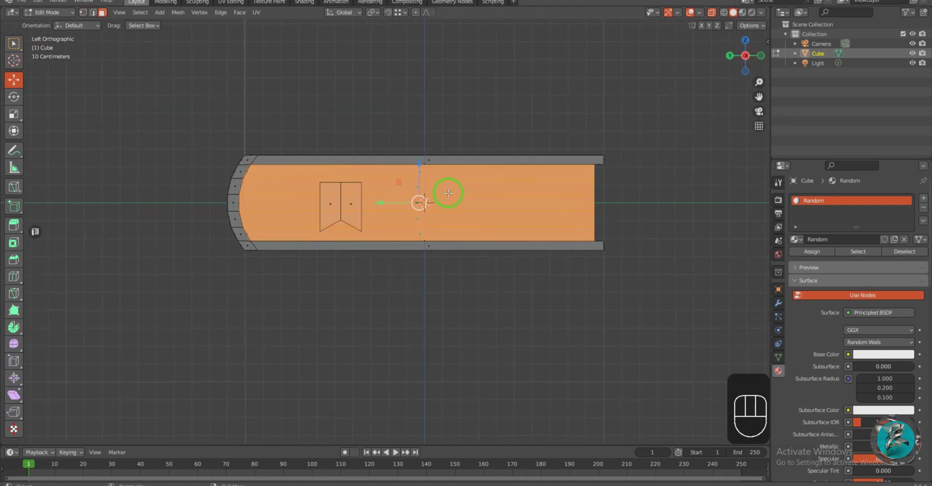
pyautogui.click(924, 199)
pyautogui.click(815, 259)
pyautogui.doubleClick(825, 258)
pyautogui.write('Page')
pyautogui.press('Return')
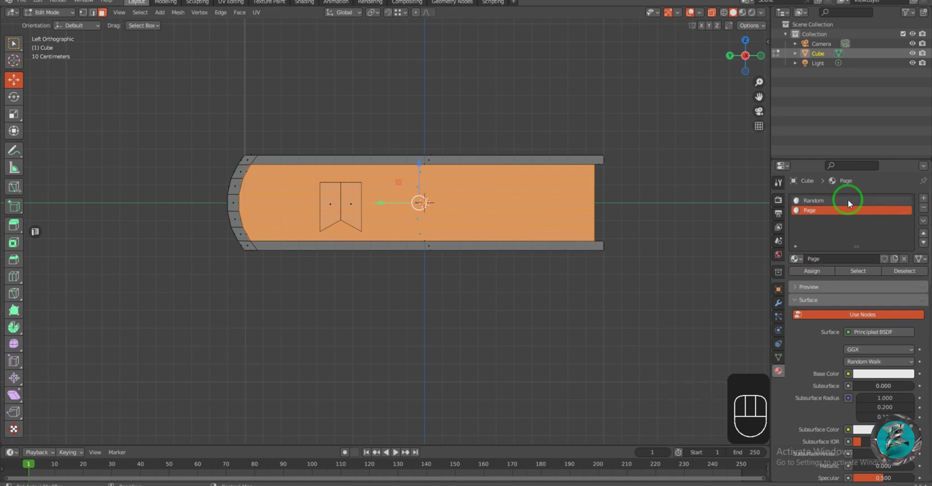
pyautogui.click(814, 270)
# Return to Object Mode, turn off X-ray, and duplicate the book along Z so the copy rests directly on the original
pyautogui.press('Tab')
pyautogui.moveTo(472, 127); pyautogui.dragTo(429, 257, button='middle')
pyautogui.hotkey('alt', 'z')
pyautogui.scroll(-5, 412, 209)
pyautogui.scroll(2, 501, 310)
pyautogui.keyDown('shift'); pyautogui.moveTo(428, 257); pyautogui.dragTo(490, 264, button='middle'); pyautogui.keyUp('shift')
pyautogui.hotkey('shift', 'd')
pyautogui.press('z')
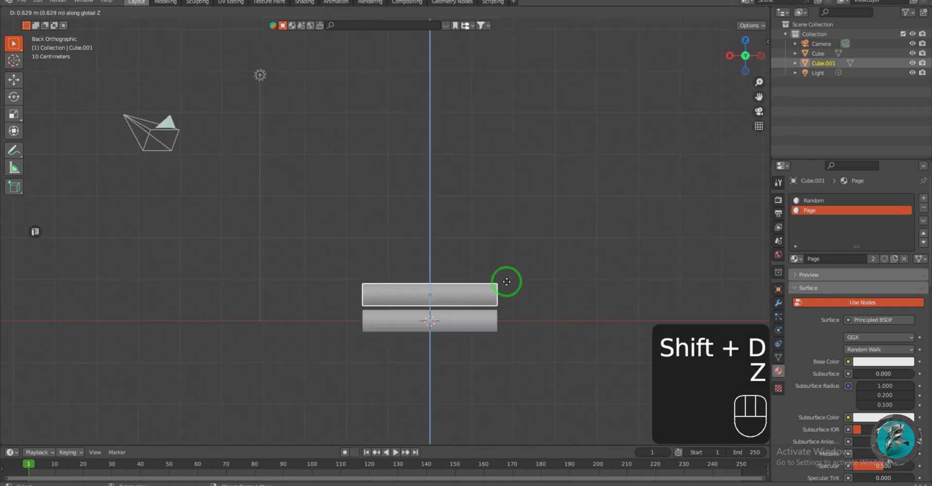
pyautogui.click(505, 284)
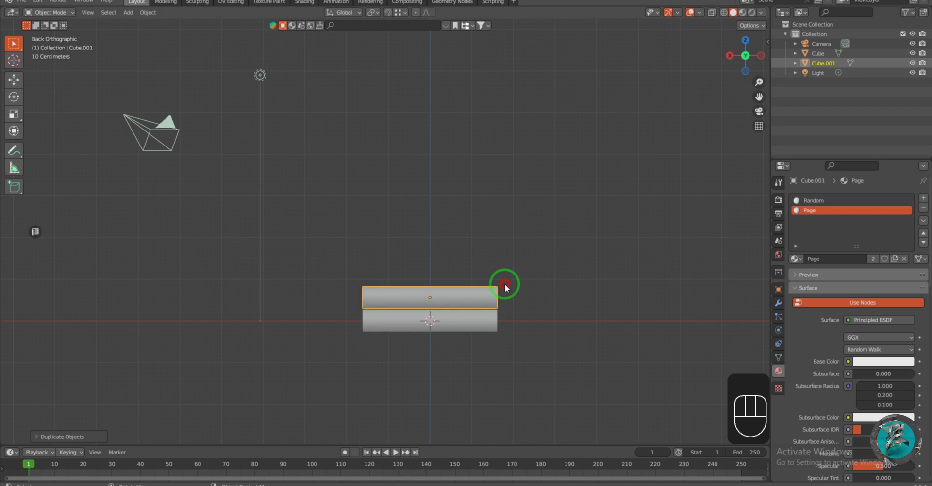
# Repeat the upward duplication until twelve copies are stacked above the original book
pyautogui.hotkey('shift', 'r')
pyautogui.hotkey('shift', 'r')
pyautogui.hotkey('shift', 'r')
pyautogui.hotkey('shift', 'r')
pyautogui.hotkey('shift', 'r')
pyautogui.hotkey('shift', 'r')
pyautogui.hotkey('shift', 'r')
pyautogui.hotkey('shift', 'r')
pyautogui.hotkey('shift', 'r')
pyautogui.hotkey('shift', 'r')
pyautogui.hotkey('shift', 'r')
pyautogui.scroll(-3, 549, 226)
pyautogui.moveTo(549, 226); pyautogui.dragTo(525, 238, button='middle')
# Enlarge the timeline area and change it to the Shader Editor
pyautogui.moveTo(350, 446); pyautogui.dragTo(412, 219)
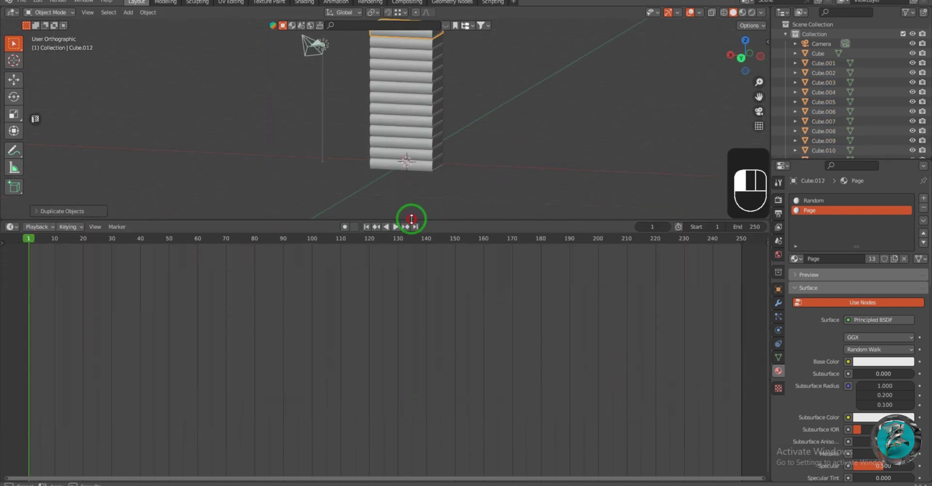
pyautogui.click(11, 227)
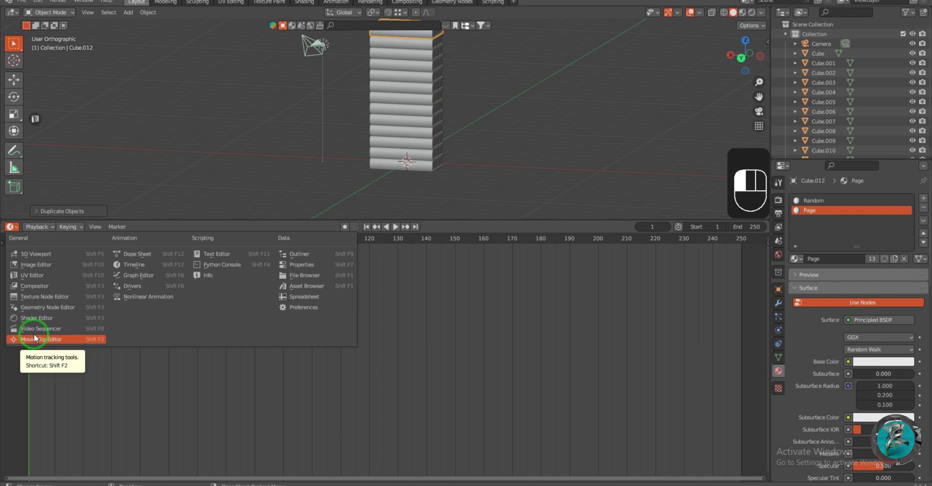
pyautogui.click(34, 330)
# Select the bottom book and bring up the node setup of its Random material
pyautogui.click(430, 172)
pyautogui.moveTo(430, 171); pyautogui.dragTo(474, 160, button='middle')
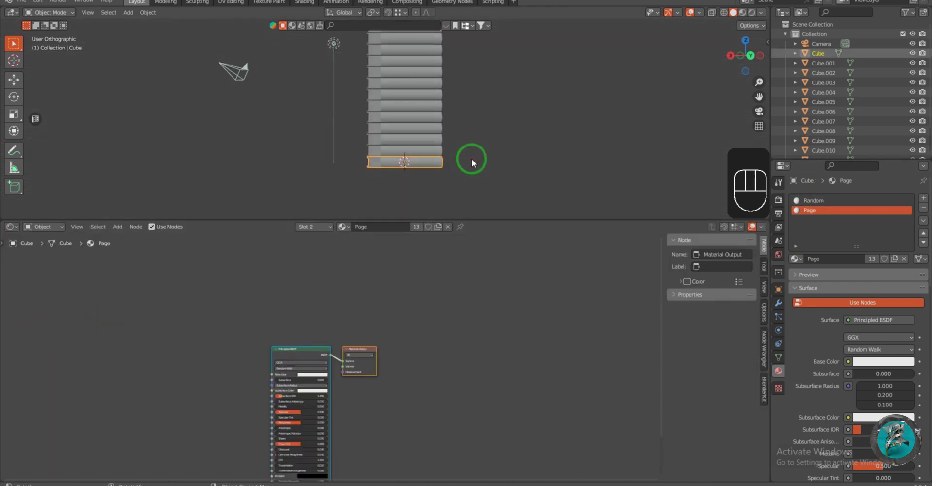
pyautogui.scroll(2, 321, 355)
pyautogui.click(817, 201)
pyautogui.keyDown('shift'); pyautogui.moveTo(427, 339); pyautogui.dragTo(548, 314, button='middle'); pyautogui.keyUp('shift')
pyautogui.scroll(-1, 518, 373)
pyautogui.click(507, 299)
# Add an Object Info node and connect its Random output to the Principled BSDF's Base Color
pyautogui.hotkey('shift', 'a')
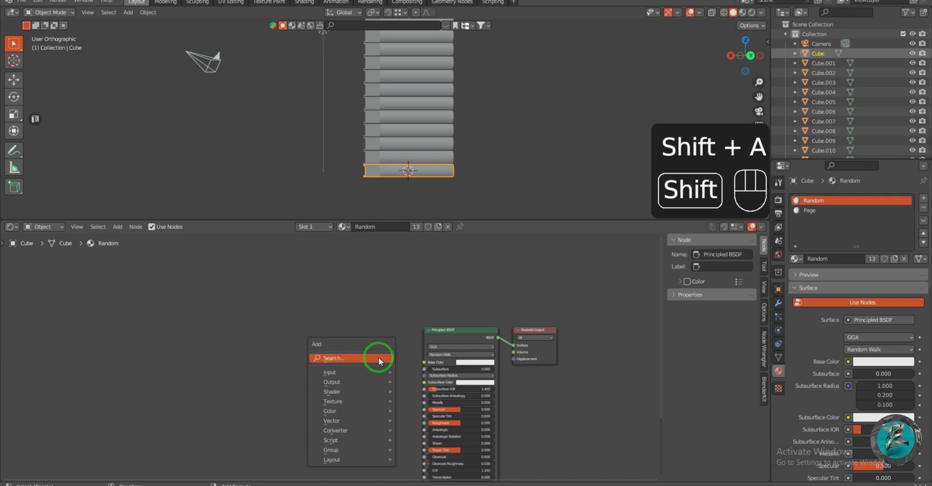
pyautogui.moveTo(333, 372)
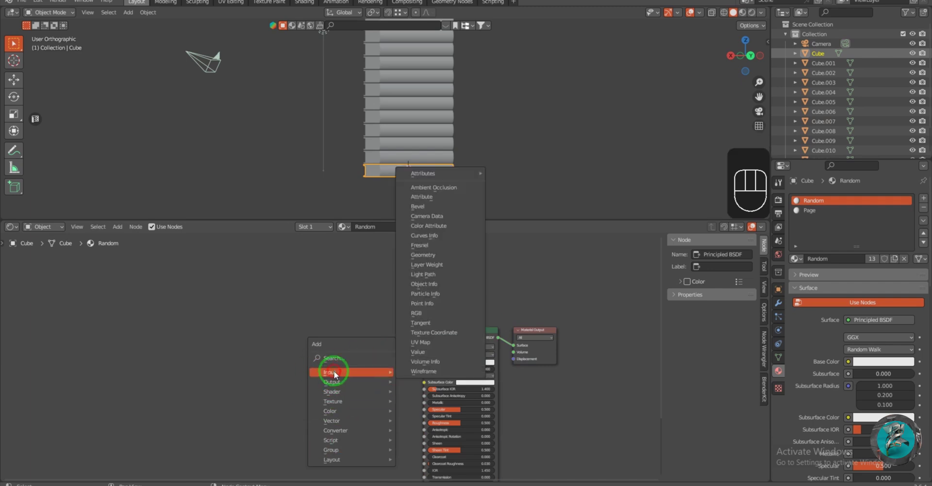
pyautogui.click(426, 284)
pyautogui.click(248, 333)
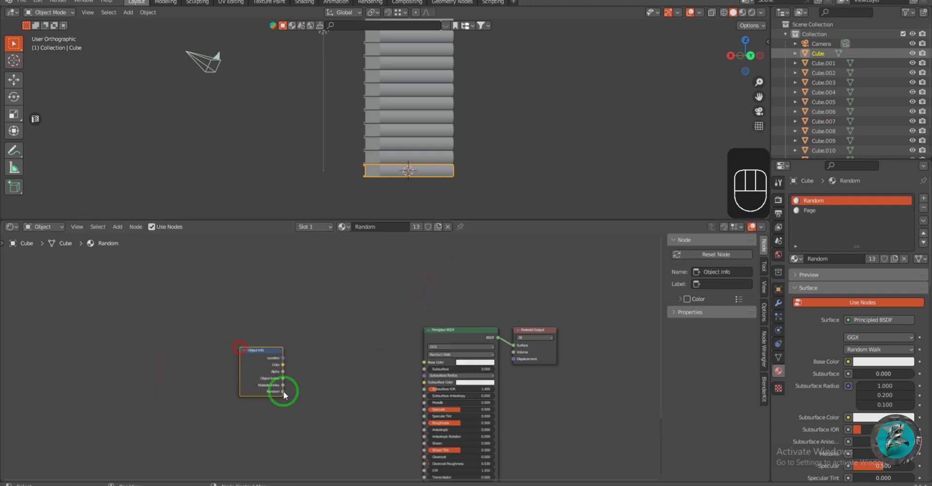
pyautogui.scroll(2, 353, 374)
pyautogui.moveTo(252, 377); pyautogui.dragTo(461, 333)
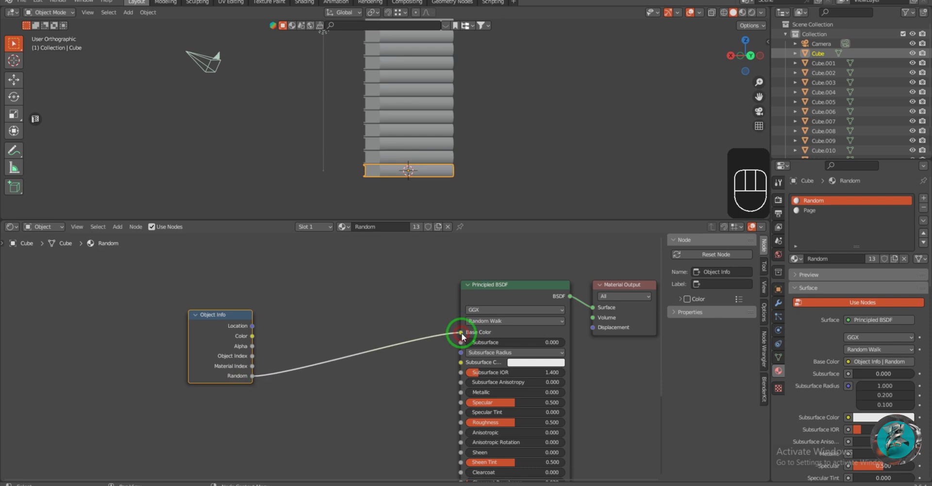
# Insert a Color Ramp node on the link between Object Info's Random output and the Principled BSDF's Base Color
pyautogui.hotkey('shift', 'a')
pyautogui.moveTo(310, 381)
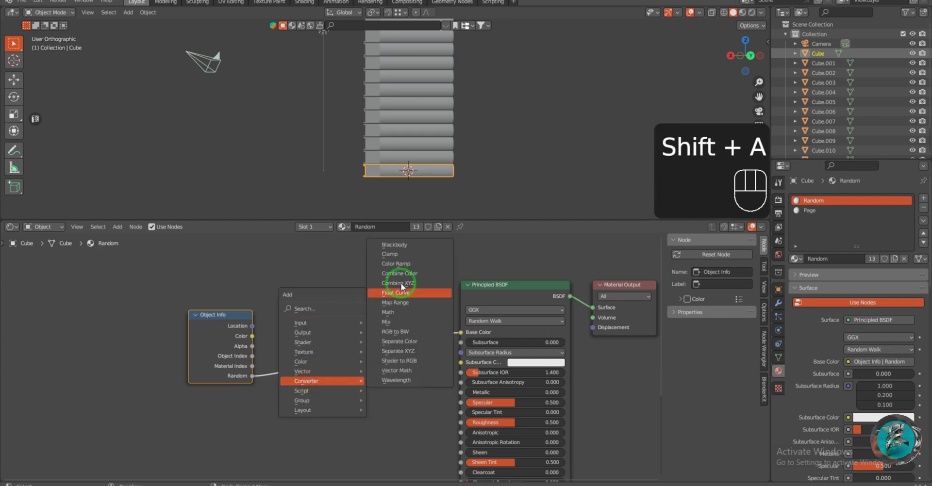
pyautogui.click(409, 266)
pyautogui.click(375, 361)
pyautogui.scroll(3, 362, 343)
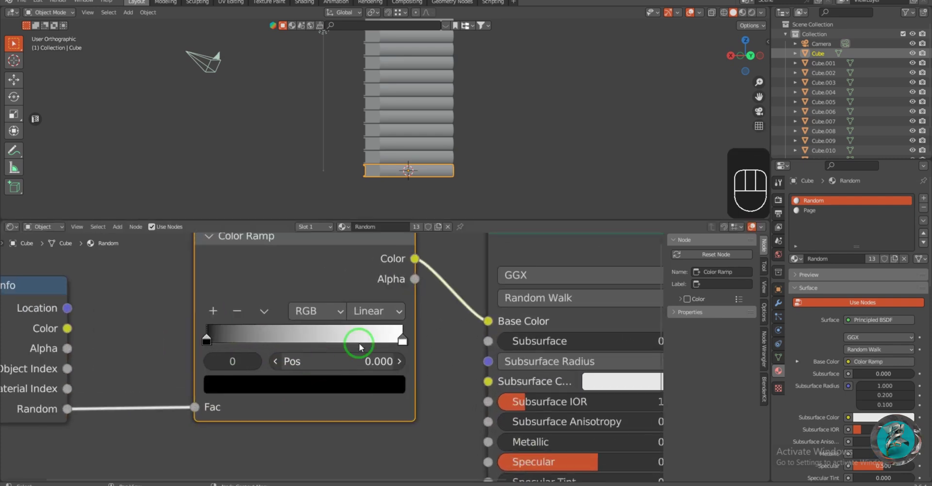
# Set the Color Ramp interpolation to Constant and swap its end stops so white sits at the start and black at the end
pyautogui.click(376, 312)
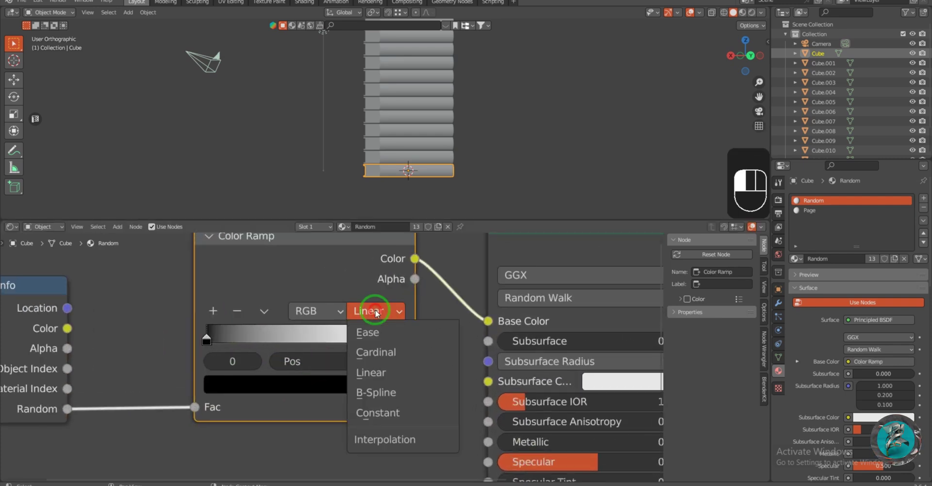
pyautogui.click(375, 414)
pyautogui.scroll(2, 333, 396)
pyautogui.moveTo(333, 359); pyautogui.dragTo(265, 373)
pyautogui.moveTo(208, 365); pyautogui.dragTo(451, 367)
pyautogui.moveTo(276, 369); pyautogui.dragTo(250, 363)
pyautogui.moveTo(244, 358); pyautogui.dragTo(177, 361)
pyautogui.scroll(1, 248, 357)
pyautogui.moveTo(306, 367); pyautogui.dragTo(341, 385, button='middle')
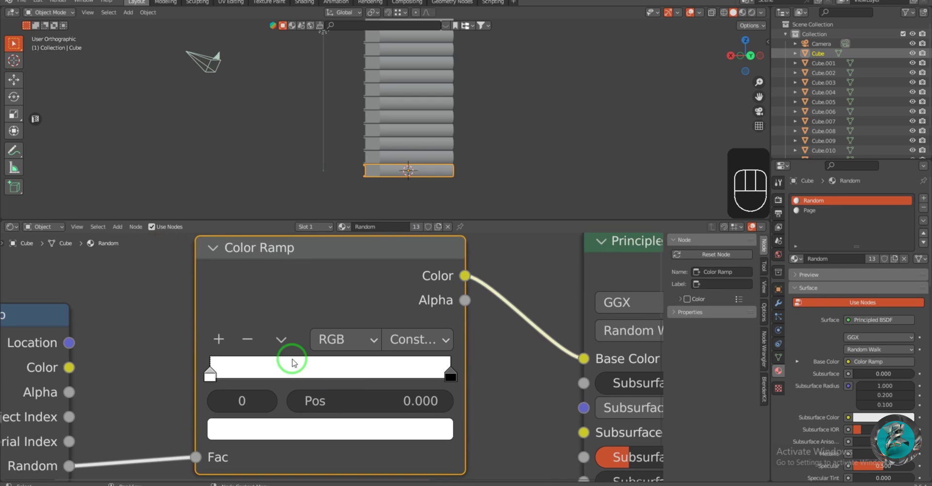
# Add stops to the Color Ramp until it has six, and space them evenly along the gradient
pyautogui.click(218, 340)
pyautogui.click(218, 340)
pyautogui.moveTo(328, 378); pyautogui.dragTo(405, 378)
pyautogui.moveTo(271, 378); pyautogui.dragTo(348, 378)
pyautogui.moveTo(244, 377)
pyautogui.mouseDown()
pyautogui.moveTo(292, 378)
pyautogui.moveTo(258, 376)
pyautogui.mouseUp()
pyautogui.moveTo(289, 375); pyautogui.dragTo(304, 376)
pyautogui.moveTo(347, 377); pyautogui.dragTo(351, 376)
pyautogui.moveTo(414, 378); pyautogui.dragTo(403, 381)
pyautogui.moveTo(399, 377); pyautogui.dragTo(389, 377)
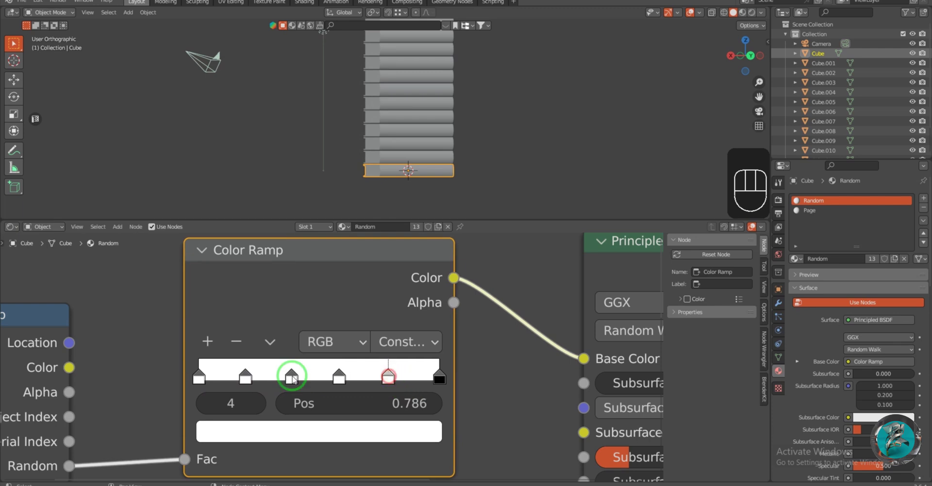
# Colour the first Color Ramp stop yellow and the second one blue
pyautogui.click(199, 377)
pyautogui.click(242, 432)
pyautogui.click(223, 240)
pyautogui.click(245, 377)
pyautogui.click(270, 429)
pyautogui.click(357, 143)
# Colour the third Color Ramp stop red and the fourth one cyan
pyautogui.click(291, 377)
pyautogui.click(294, 432)
pyautogui.click(298, 260)
pyautogui.click(339, 375)
pyautogui.click(332, 430)
pyautogui.click(293, 109)
# Colour the fifth Color Ramp stop magenta and pick a new colour for the last stop
pyautogui.click(388, 378)
pyautogui.click(381, 430)
pyautogui.click(355, 274)
pyautogui.click(438, 378)
pyautogui.click(409, 430)
pyautogui.click(388, 108)
pyautogui.click(213, 155)
pyautogui.click(389, 128)
pyautogui.click(388, 377)
pyautogui.click(384, 432)
pyautogui.click(387, 128)
# Switch the viewport to rendered shading and shrink the Shader Editor to enlarge the 3D view
pyautogui.scroll(-2, 369, 214)
pyautogui.click(751, 12)
pyautogui.moveTo(720, 222); pyautogui.dragTo(682, 436)
pyautogui.moveTo(437, 257); pyautogui.dragTo(491, 221, button='middle')
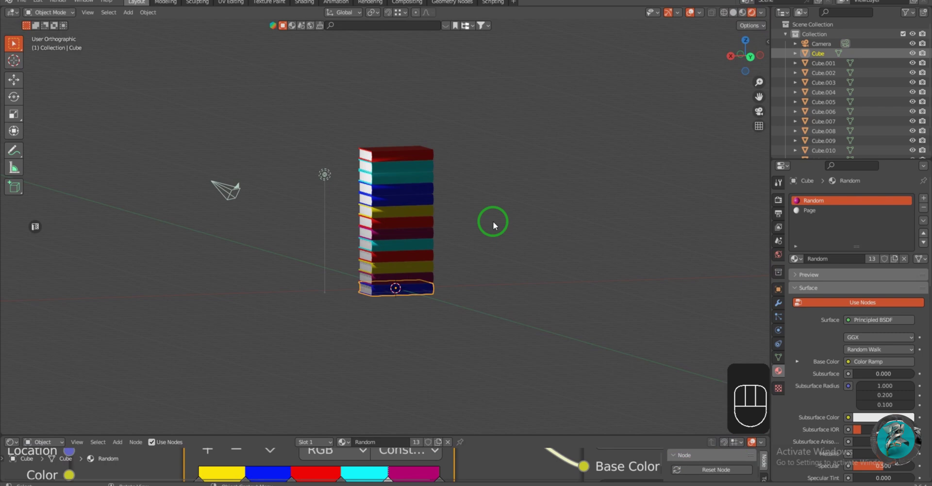
# Enable the transparent film option in the render settings
pyautogui.click(779, 200)
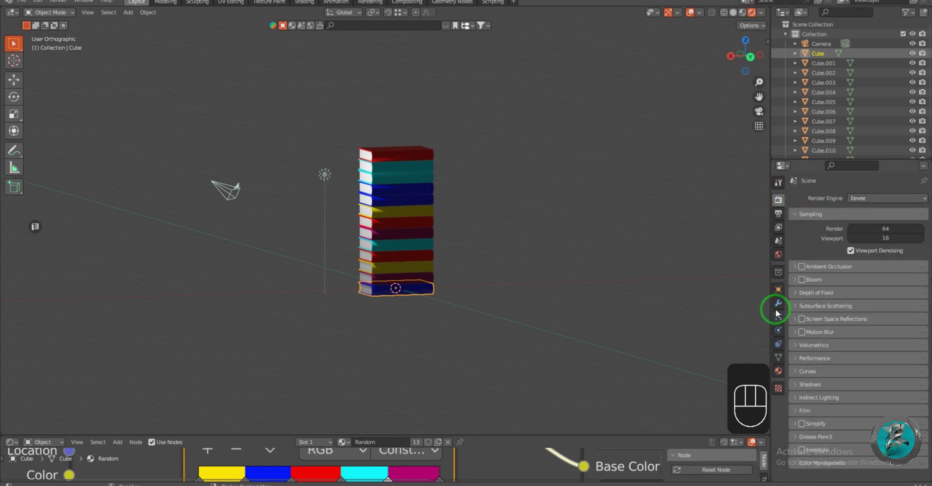
pyautogui.click(802, 409)
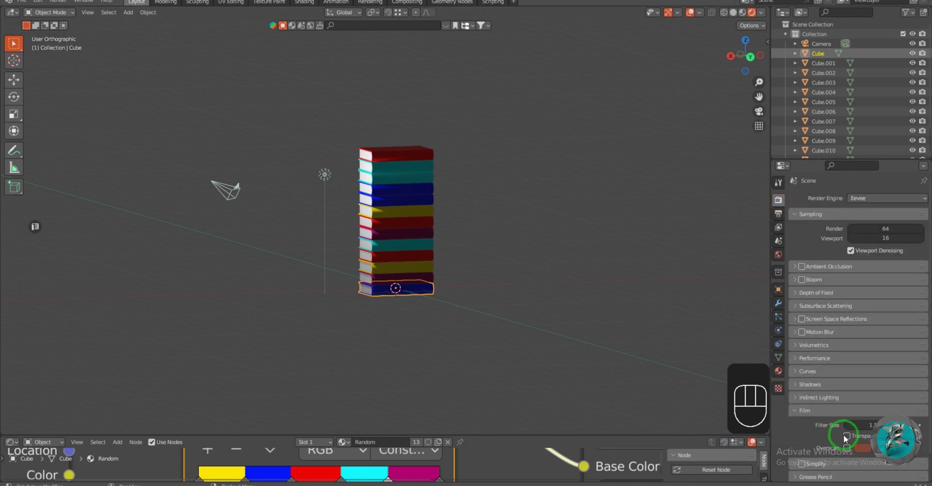
pyautogui.click(847, 435)
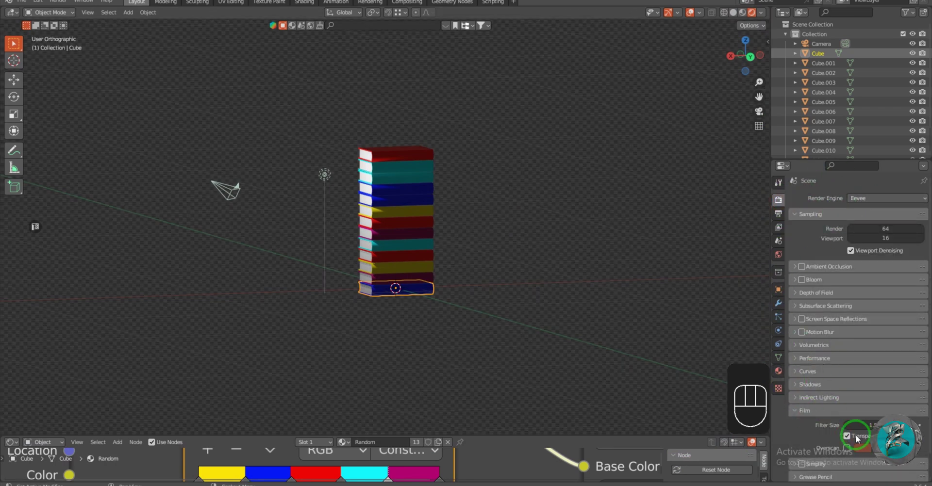
# Assign a Nishita Sky Texture as the world colour and set its strength to 0.1
pyautogui.click(779, 256)
pyautogui.click(848, 264)
pyautogui.click(623, 372)
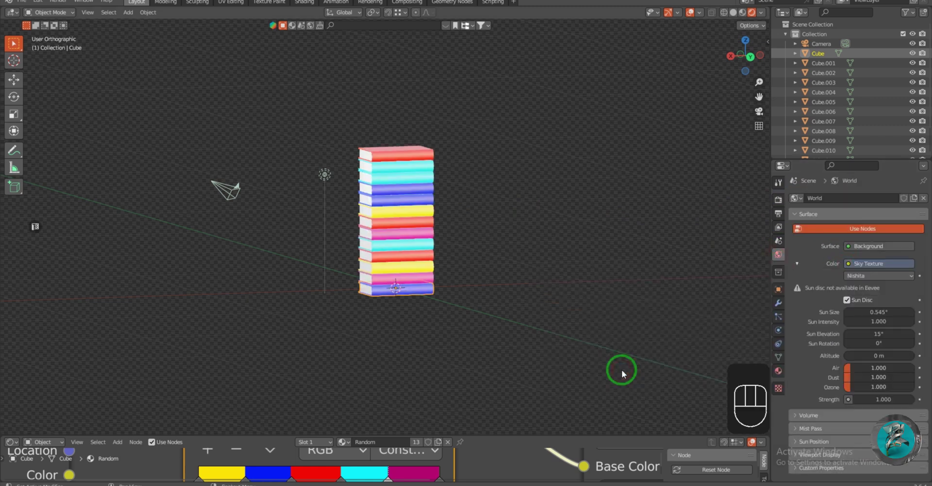
pyautogui.click(892, 402)
pyautogui.moveTo(495, 252); pyautogui.dragTo(468, 268, button='middle')
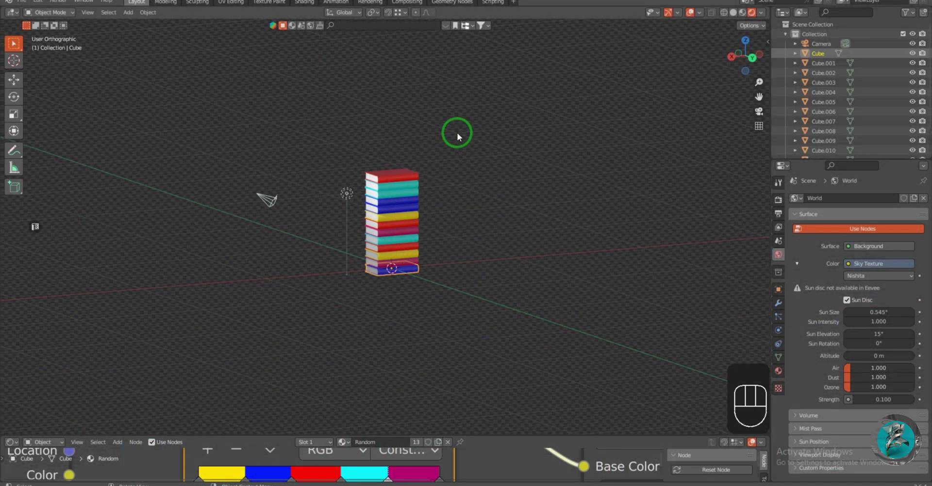
# Select every book in the stack, keeping the bottom one as the active object
pyautogui.moveTo(456, 133); pyautogui.dragTo(393, 310)
pyautogui.scroll(2, 374, 305)
pyautogui.keyDown('shift'); pyautogui.click(414, 298); pyautogui.keyUp('shift')
pyautogui.keyDown('shift'); pyautogui.moveTo(414, 298); pyautogui.dragTo(414, 327, button='middle'); pyautogui.keyUp('shift')
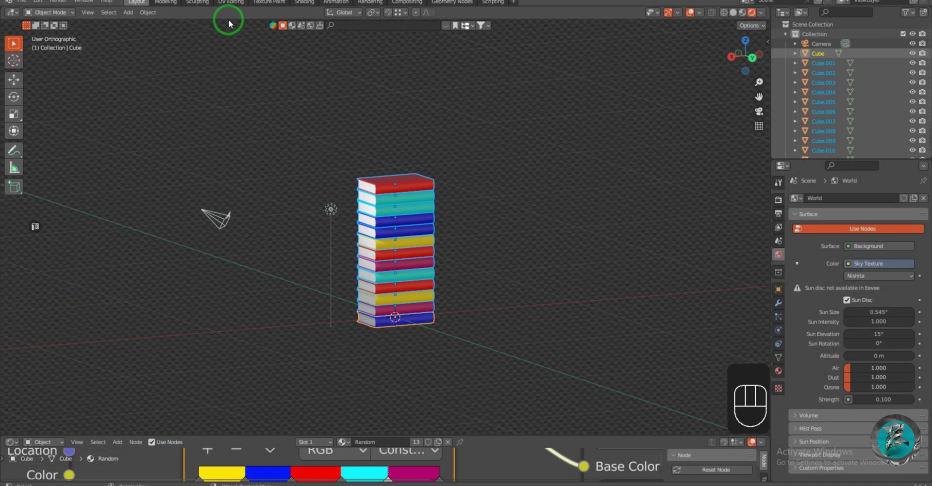
# Apply Randomize Transform to the selected books with a Z rotation of 107°
pyautogui.click(147, 12)
pyautogui.moveTo(168, 25)
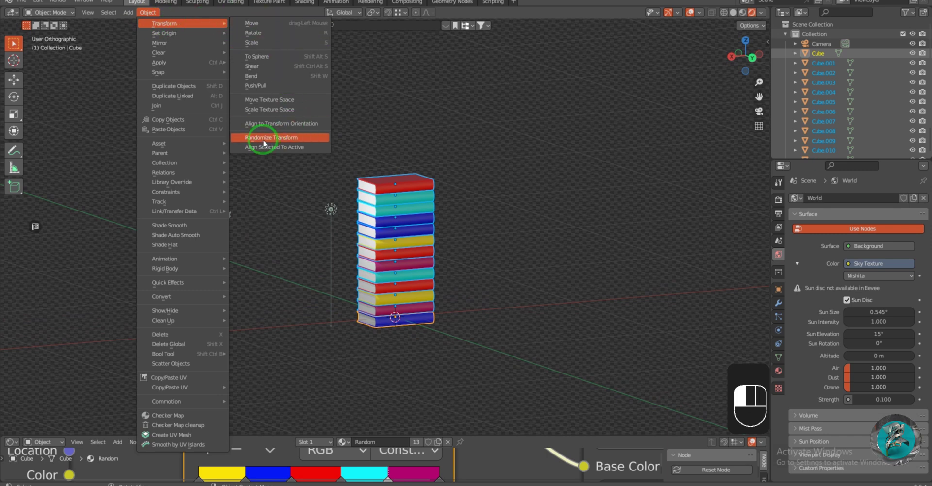
pyautogui.click(282, 139)
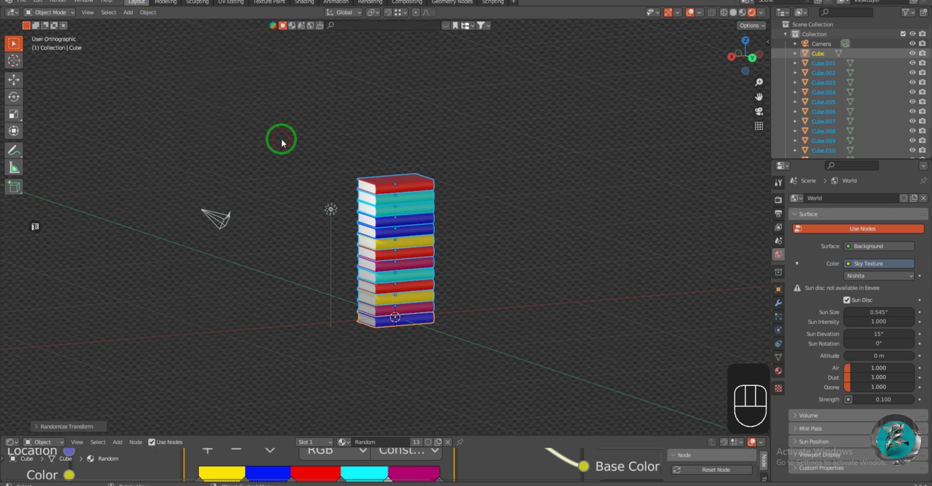
pyautogui.click(36, 427)
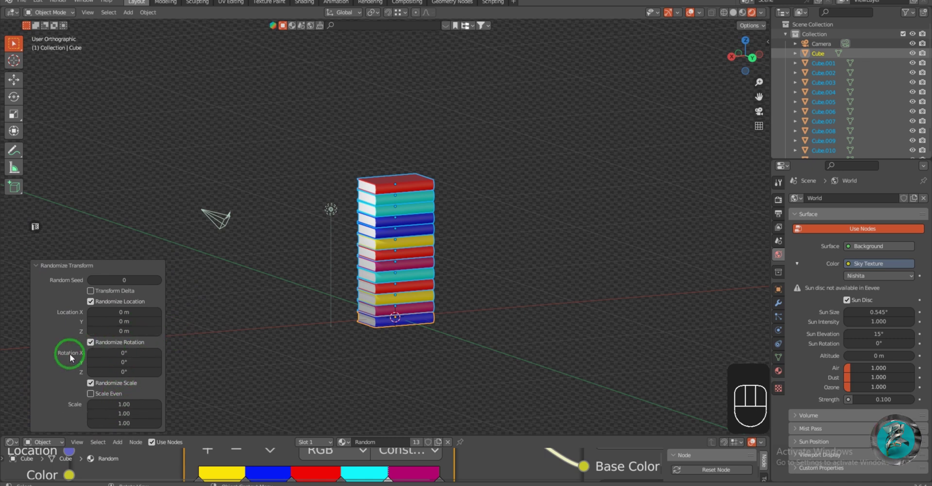
pyautogui.moveTo(119, 372); pyautogui.dragTo(360, 248)
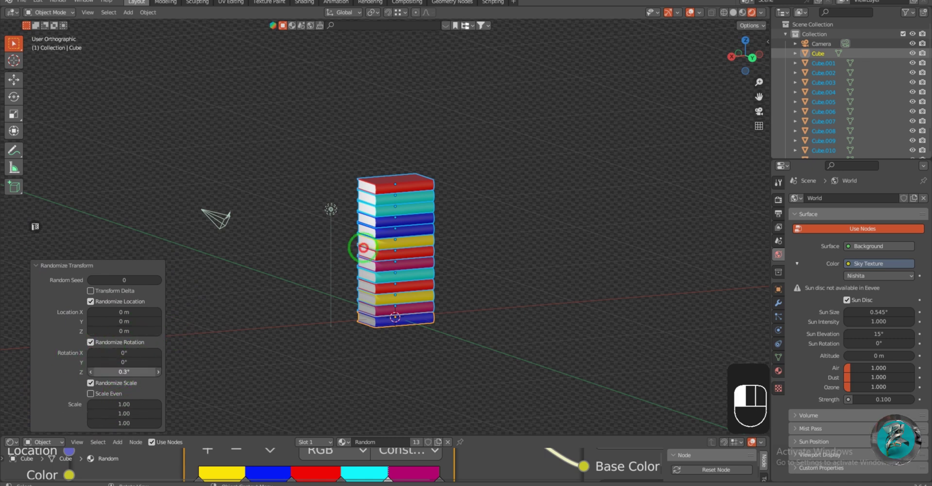
pyautogui.moveTo(512, 255); pyautogui.dragTo(459, 208)
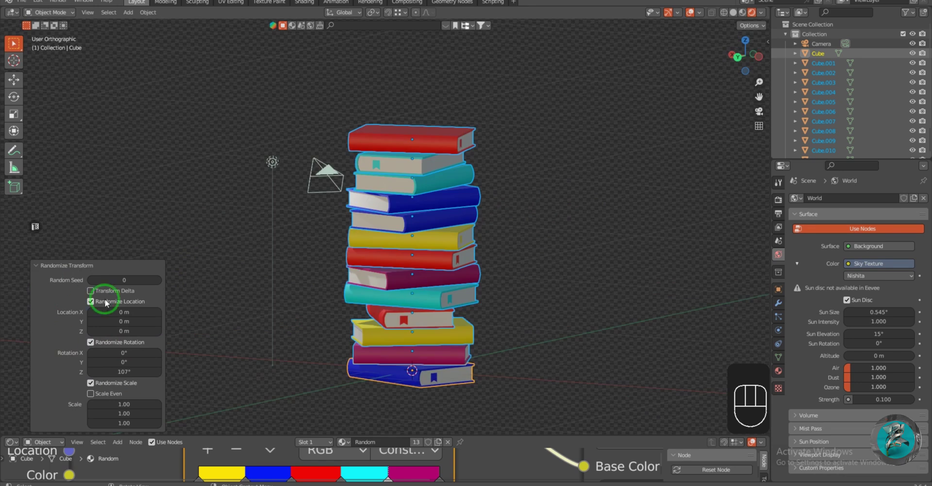
# Set the random location offset of the books to 0.23 m in X and Y
pyautogui.moveTo(468, 214); pyautogui.dragTo(443, 293, button='middle')
pyautogui.keyDown('shift'); pyautogui.moveTo(121, 313); pyautogui.dragTo(543, 270); pyautogui.keyUp('shift')
pyautogui.moveTo(543, 270); pyautogui.dragTo(483, 272, button='middle')
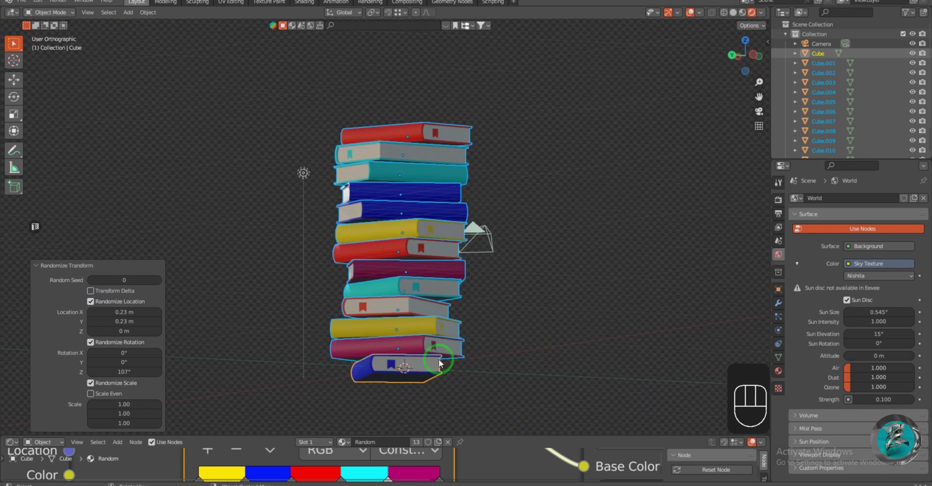
# Set the random scale of the books to 0.8 in X and Y, then deselect the stack
pyautogui.keyDown('shift'); pyautogui.moveTo(121, 407); pyautogui.dragTo(569, 284); pyautogui.keyUp('shift')
pyautogui.click(127, 404)
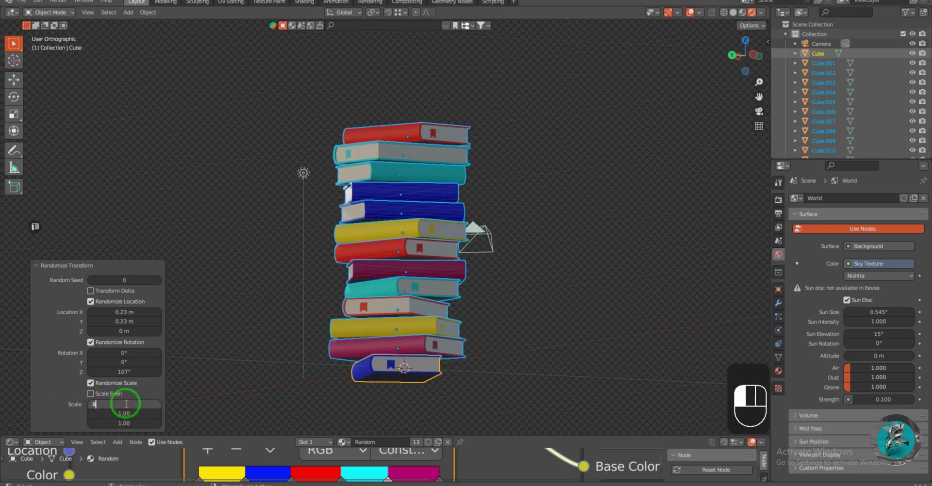
pyautogui.write('.8')
pyautogui.press('Return')
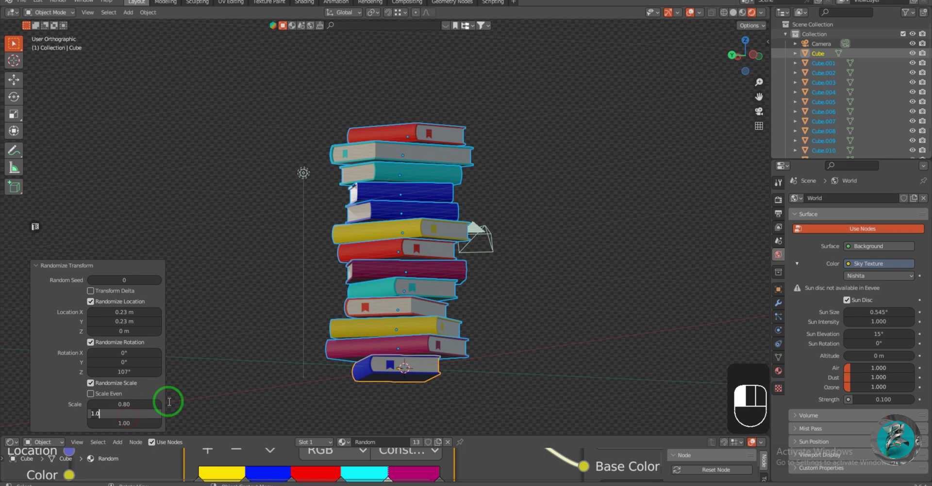
pyautogui.write('.8')
pyautogui.press('Return')
pyautogui.moveTo(260, 260); pyautogui.dragTo(541, 328, button='middle')
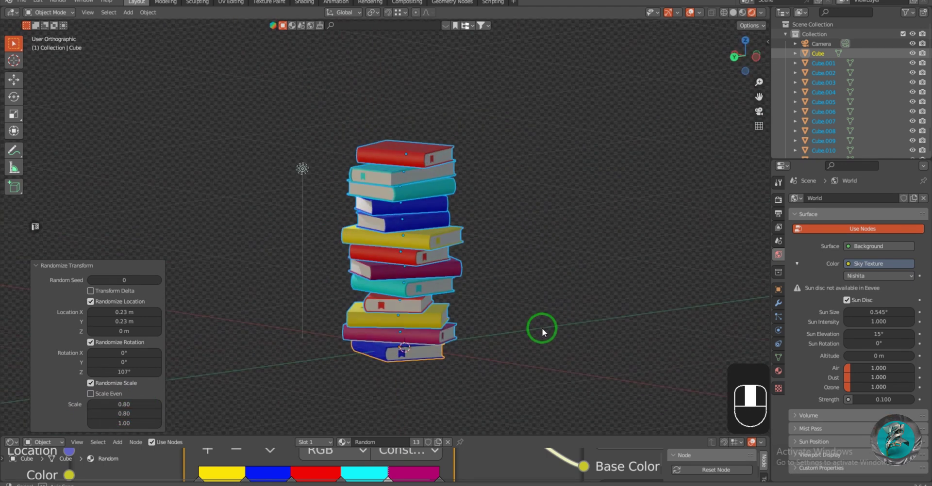
pyautogui.click(497, 306)
pyautogui.moveTo(498, 306); pyautogui.dragTo(526, 261, button='middle')
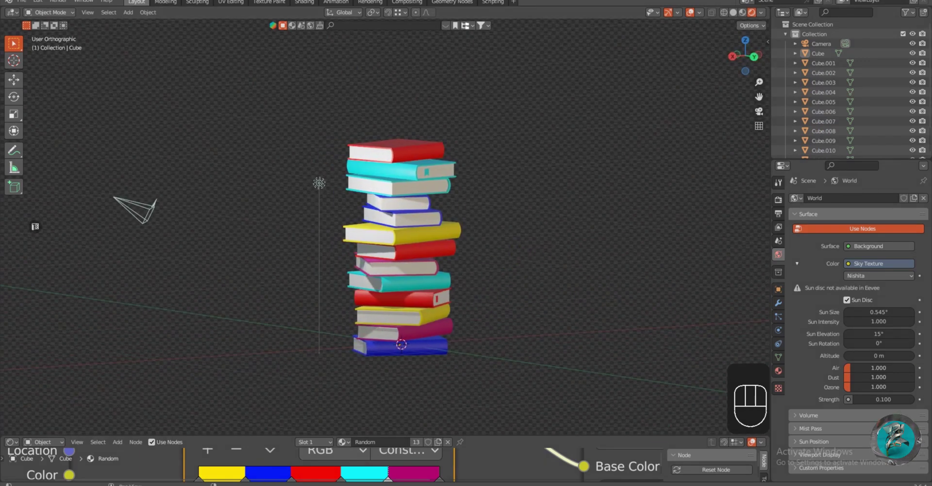